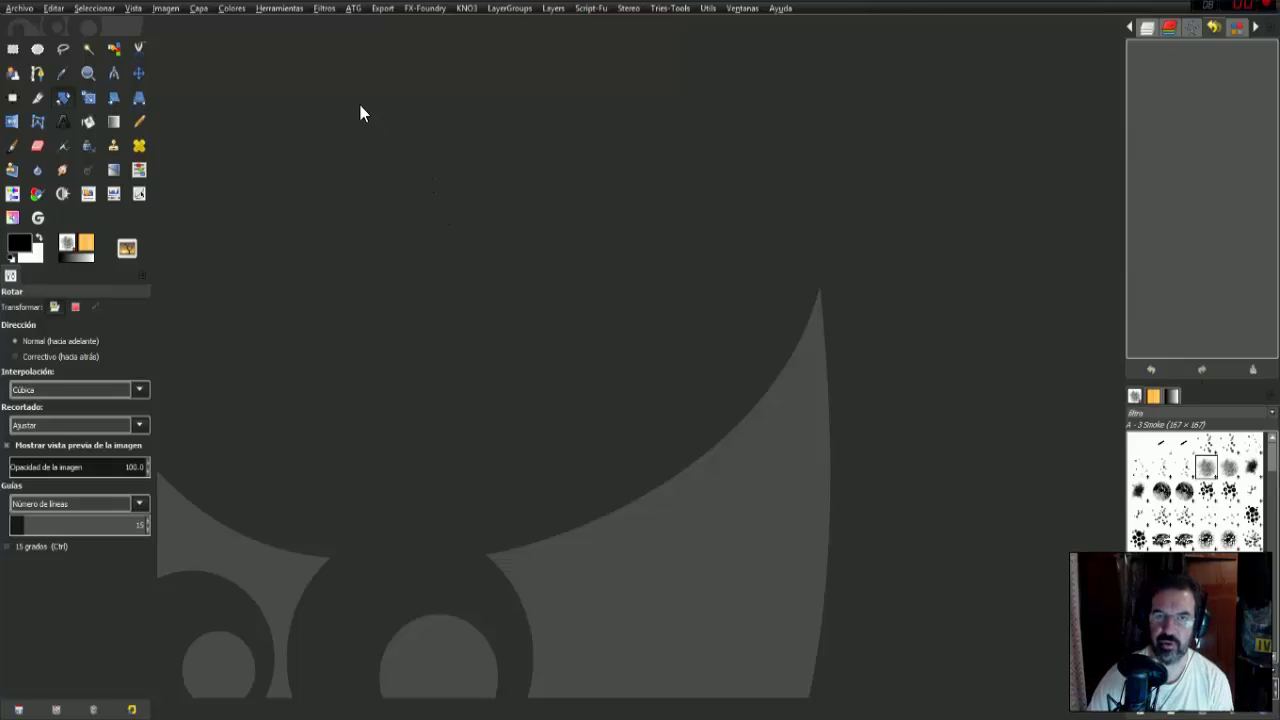
Activate the Rotate (Rotar) tool from the transform tools menu
click(280, 9)
mouse_move(329, 62)
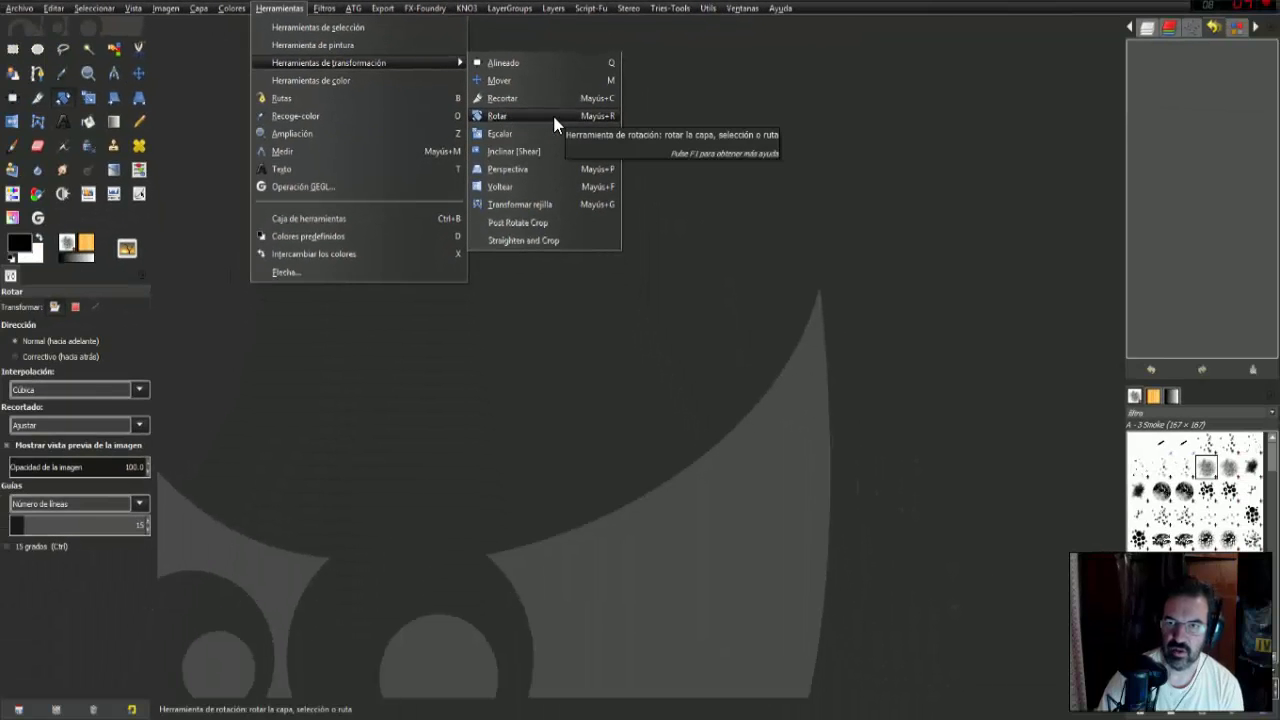
click(553, 116)
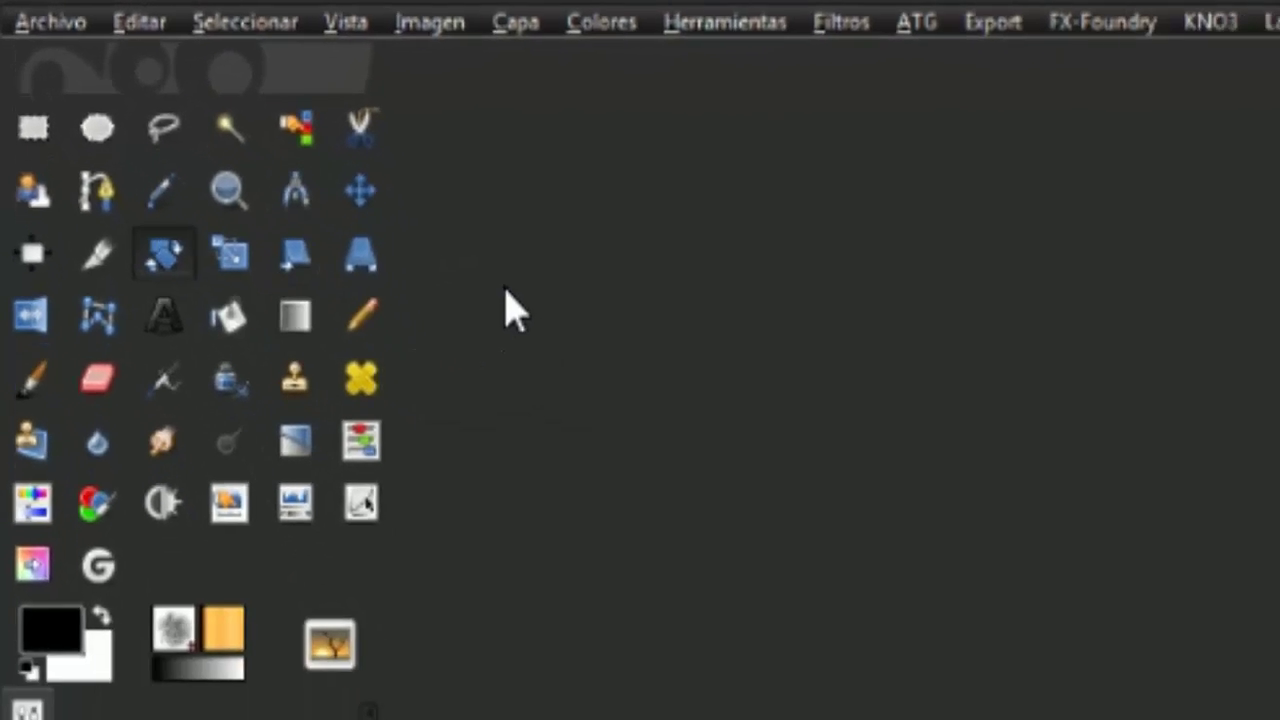
Open the recent nebula photo 0118.jpg and start a rotation on its canvas
click(16, 9)
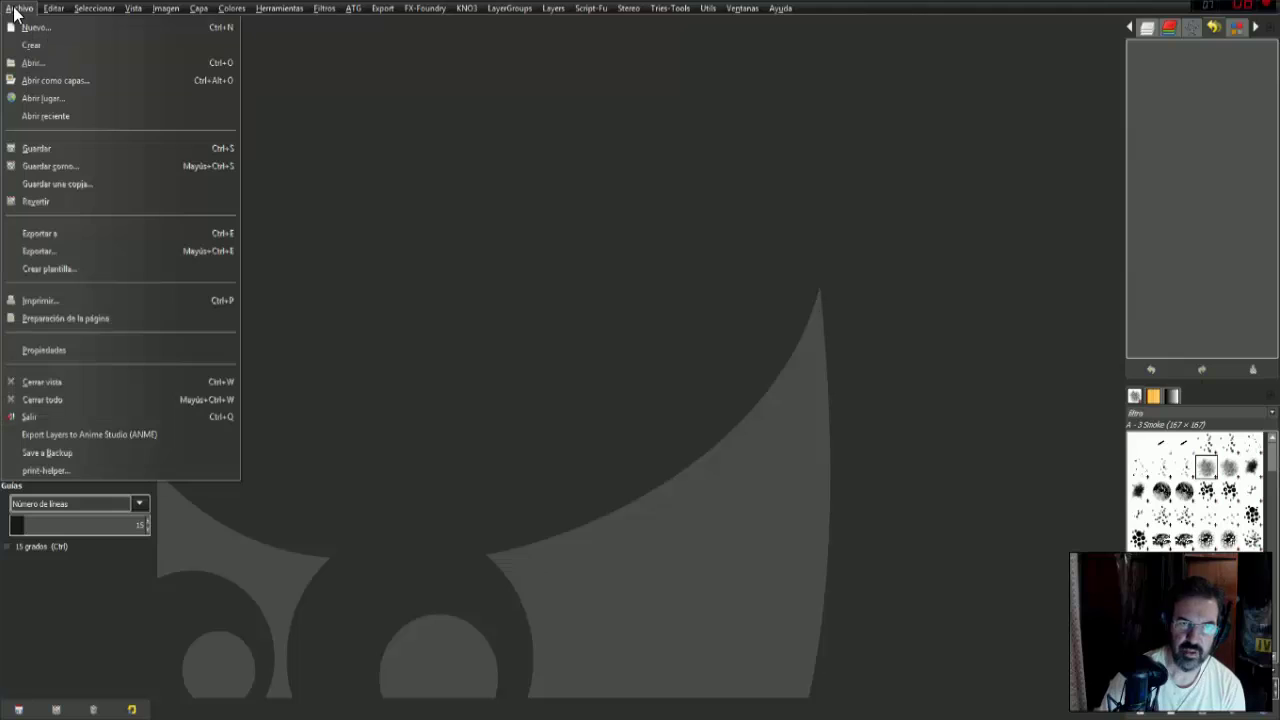
mouse_move(46, 116)
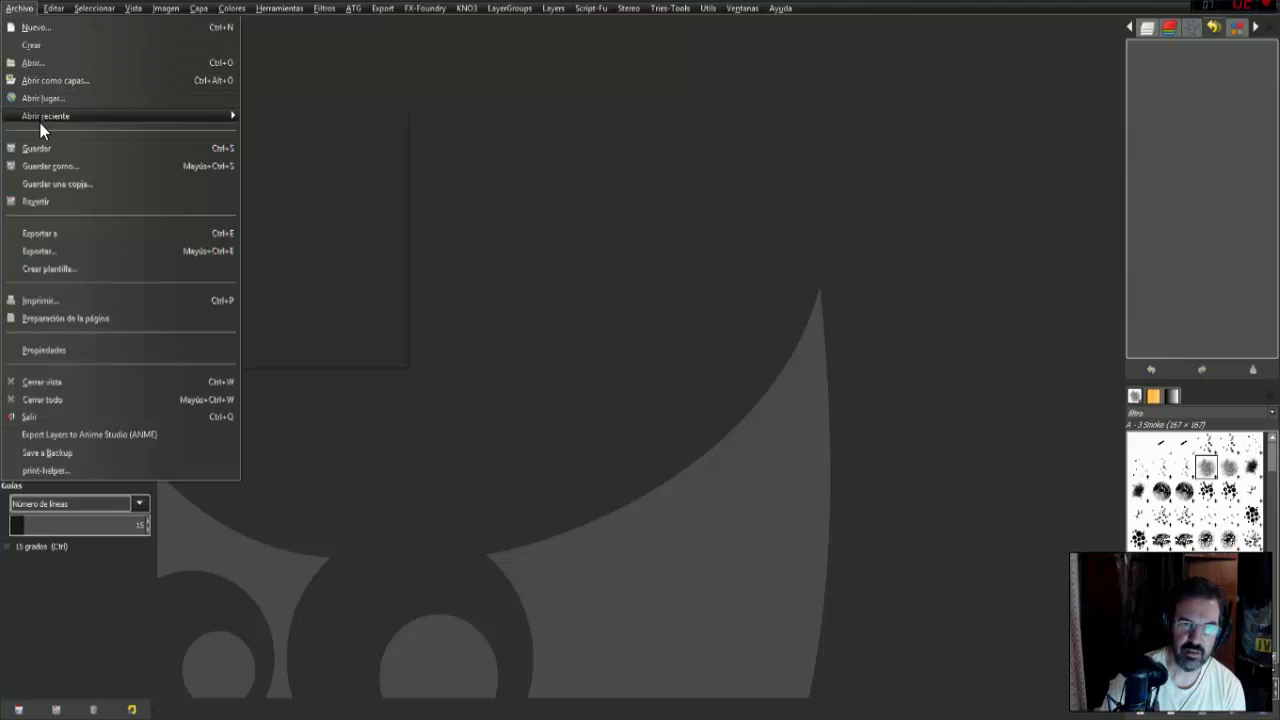
click(299, 120)
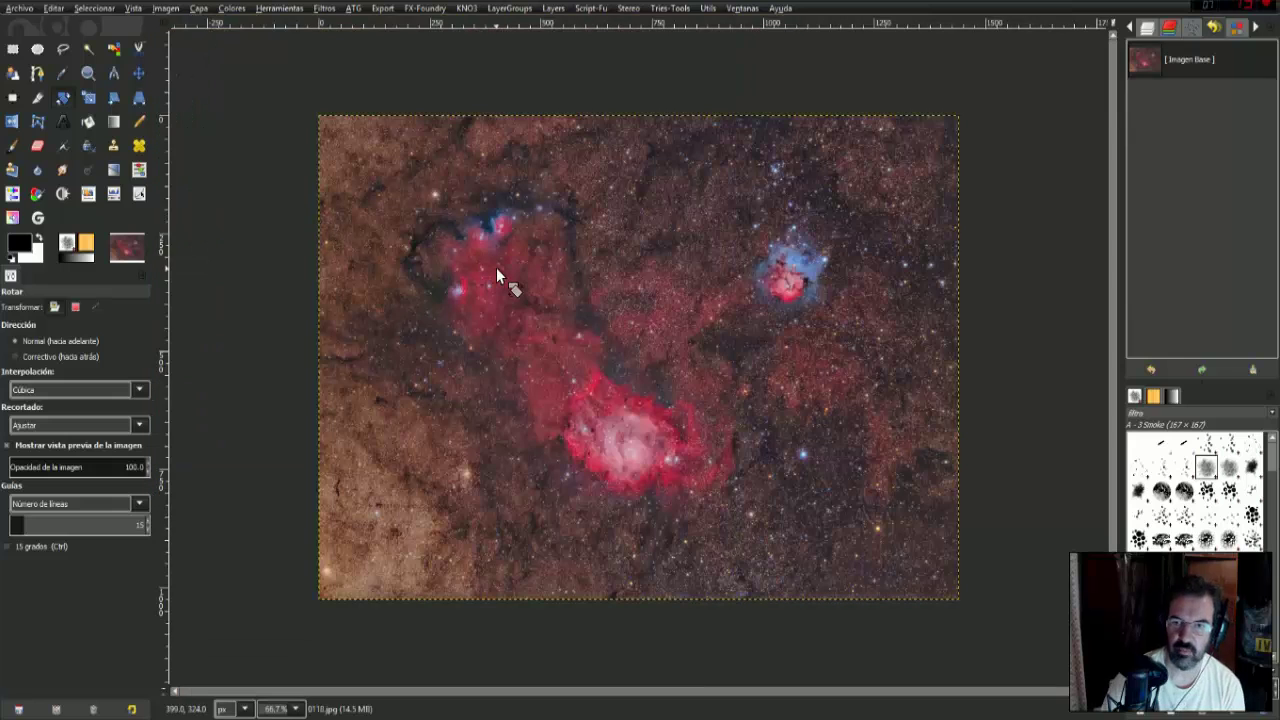
click(405, 189)
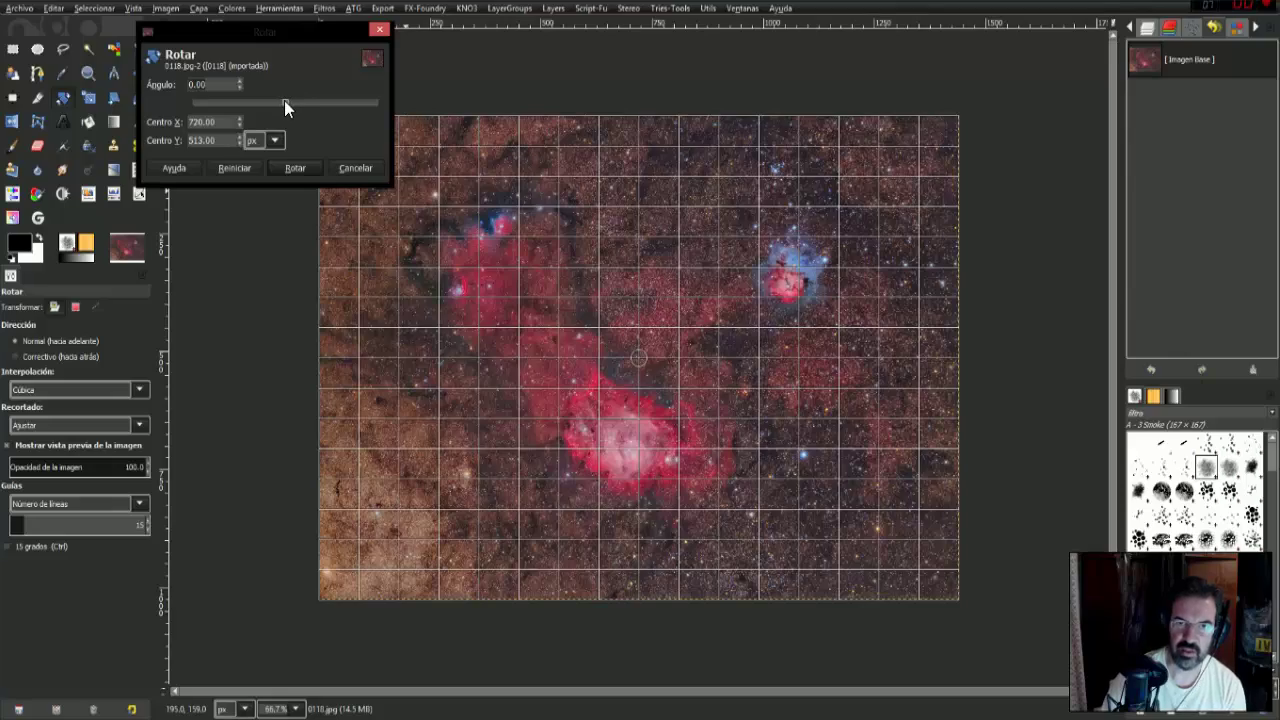
Rotate the nebula photo to -12.20°, apply it, then revert to the base image in Undo History
mouse_move(284, 104)
mouse_down()
mouse_move(316, 110)
mouse_move(282, 112)
mouse_up()
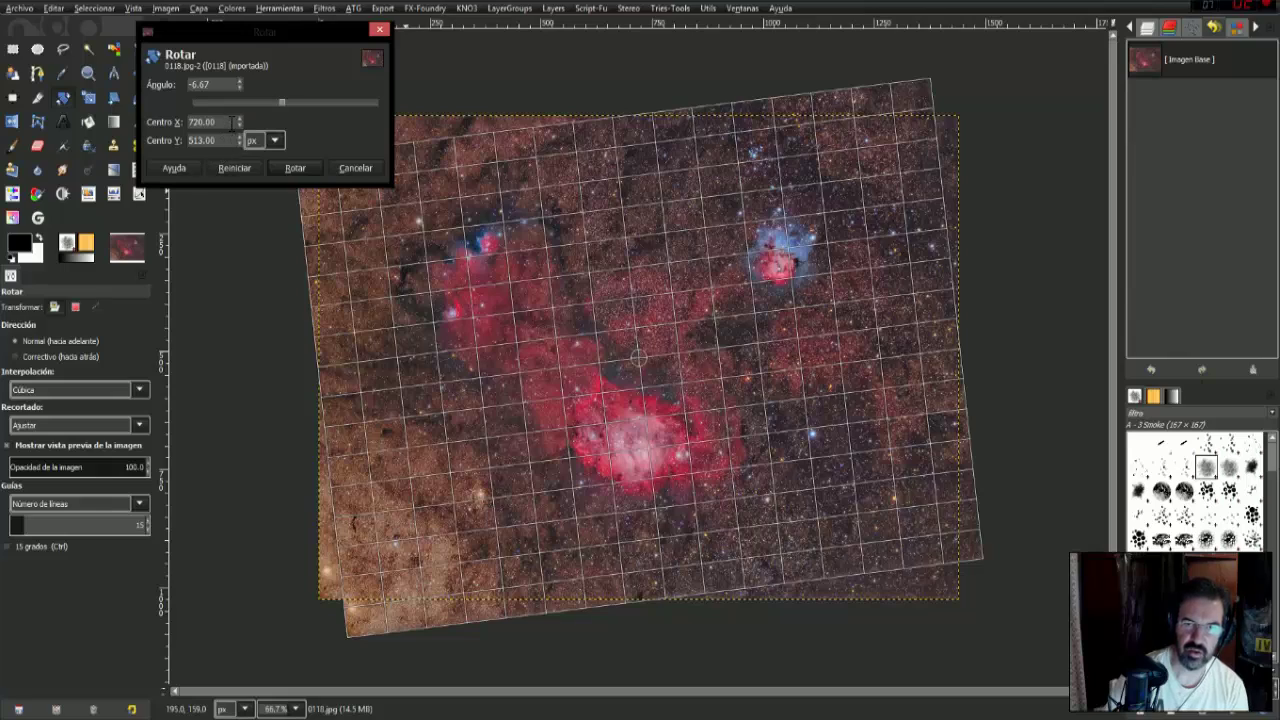
mouse_move(379, 223)
mouse_down()
mouse_move(447, 139)
mouse_move(405, 257)
mouse_move(414, 315)
mouse_move(405, 289)
mouse_move(481, 181)
mouse_move(449, 291)
mouse_up()
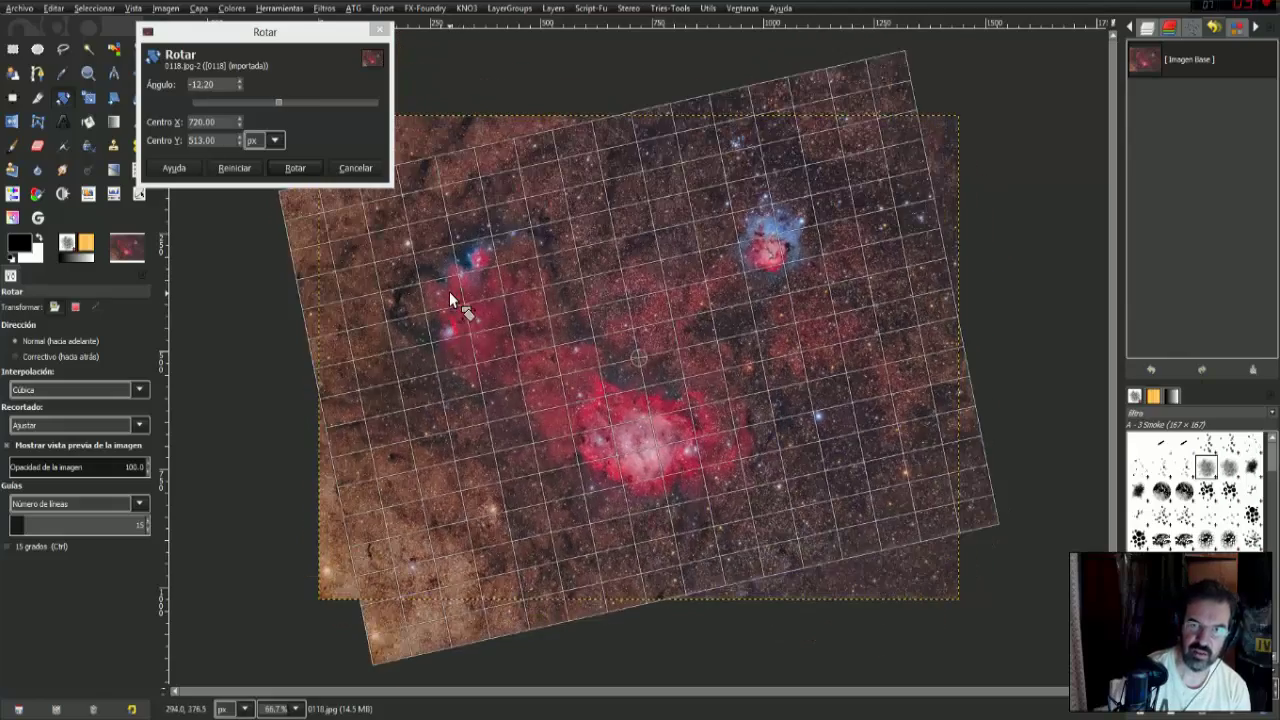
click(292, 168)
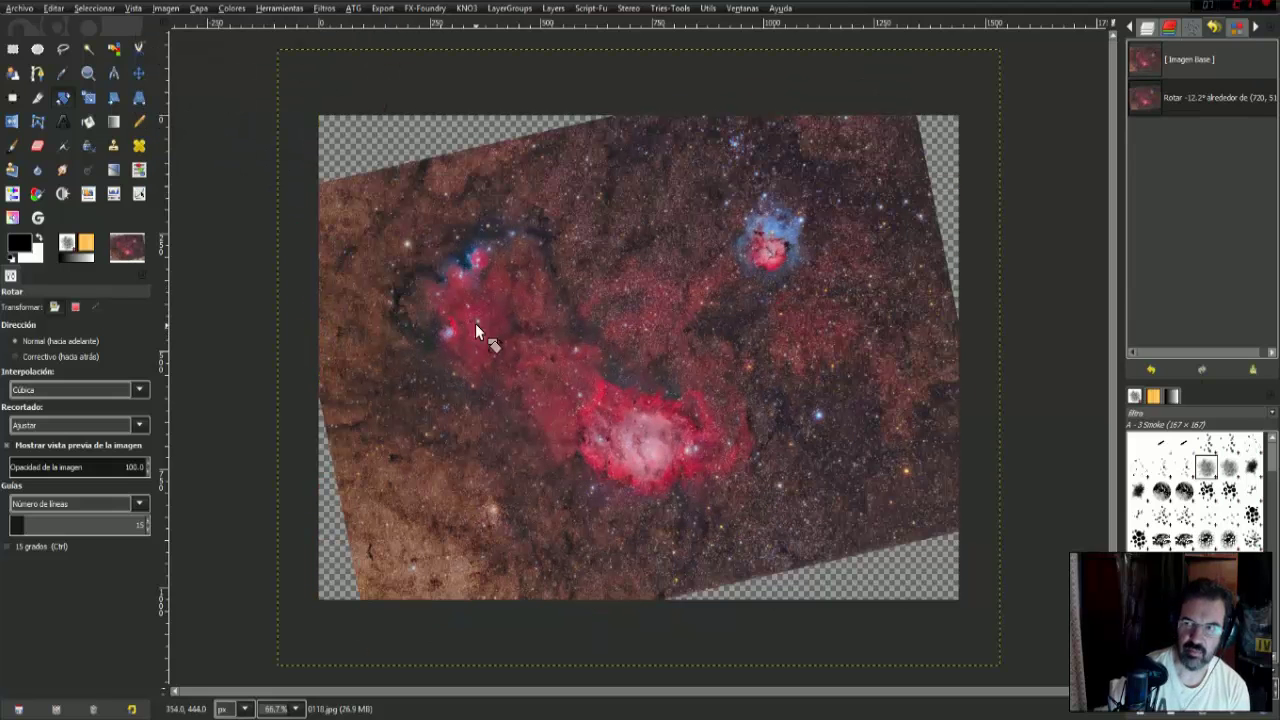
click(1154, 57)
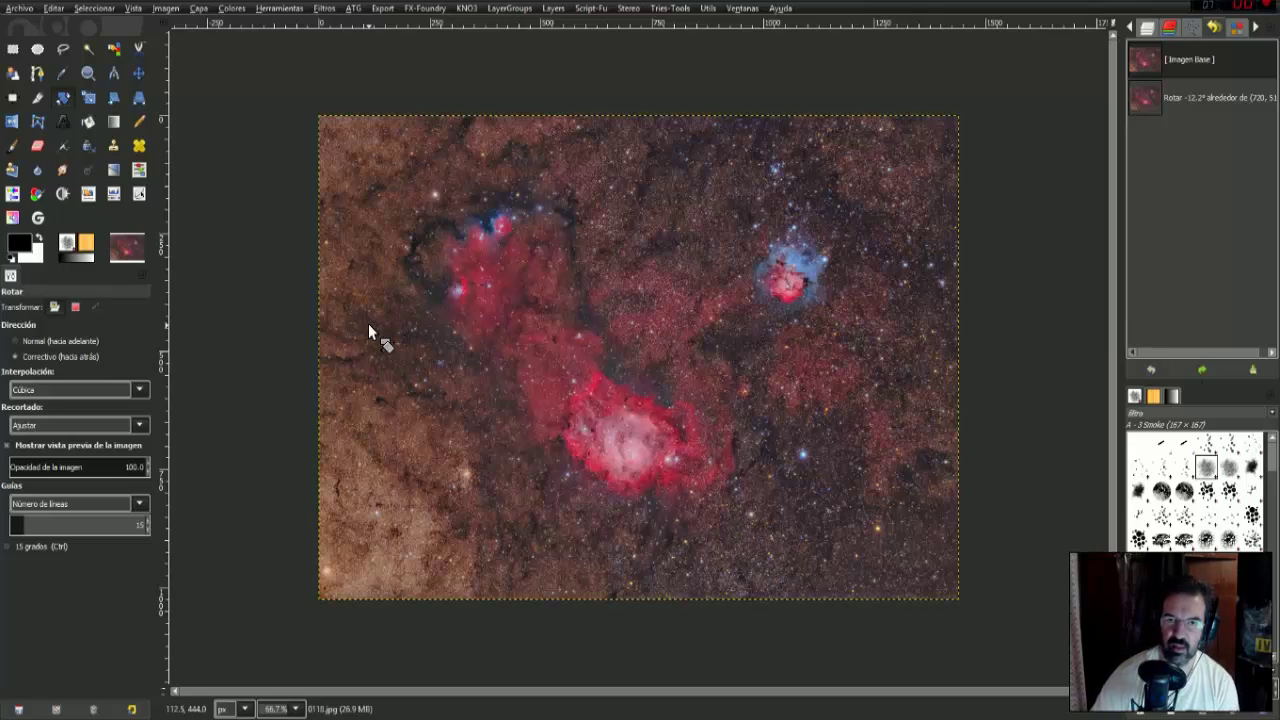
Apply a -7.72° corrective rotation, then revert to the base image in Undo History
click(432, 160)
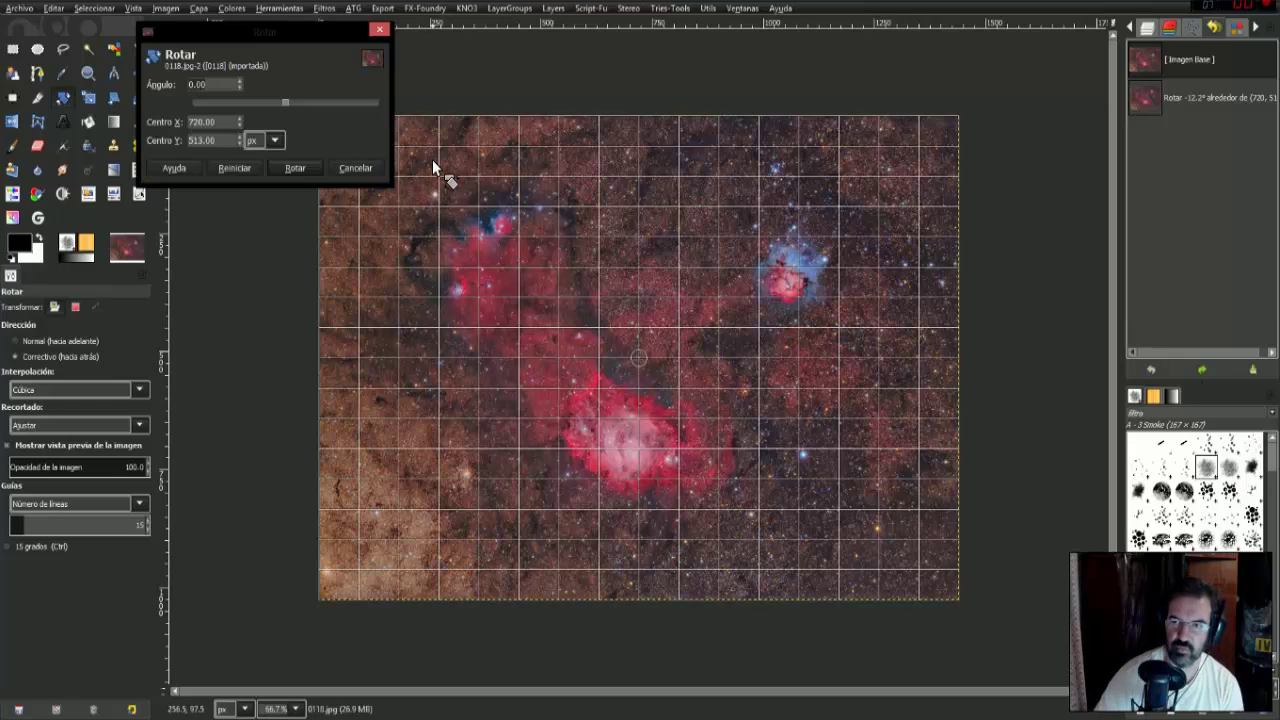
drag(432, 160, 411, 192)
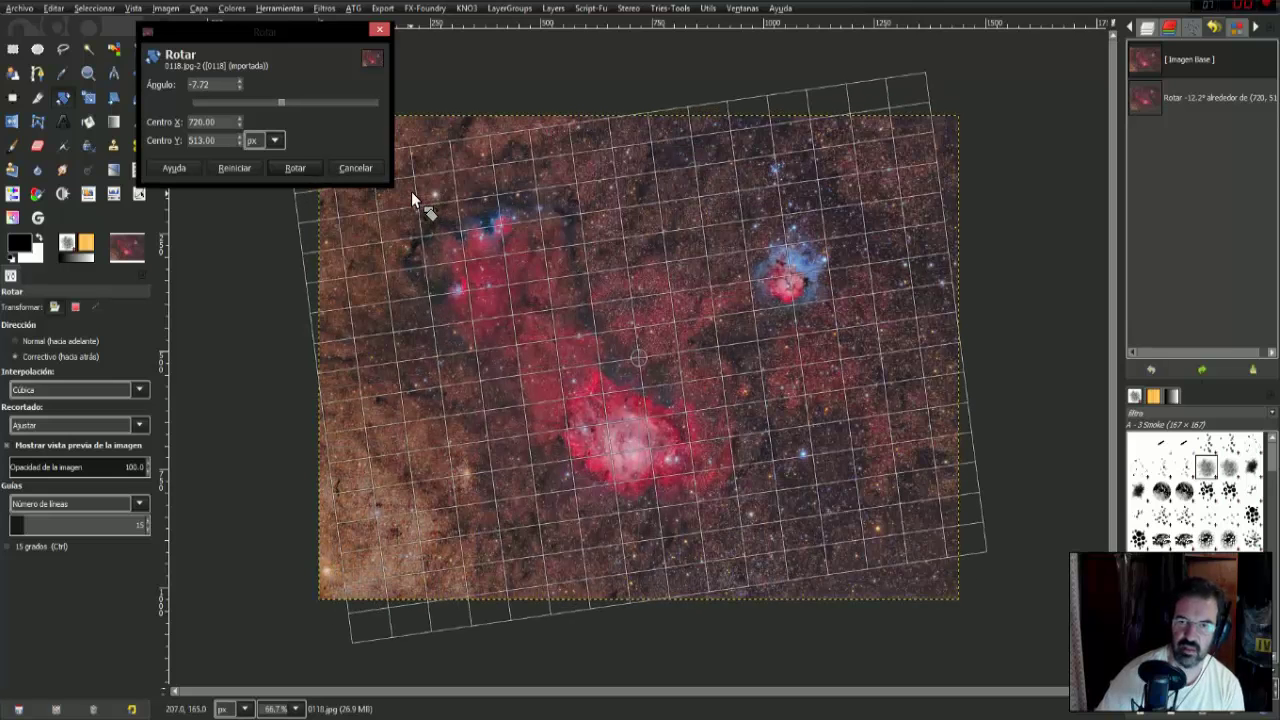
click(294, 172)
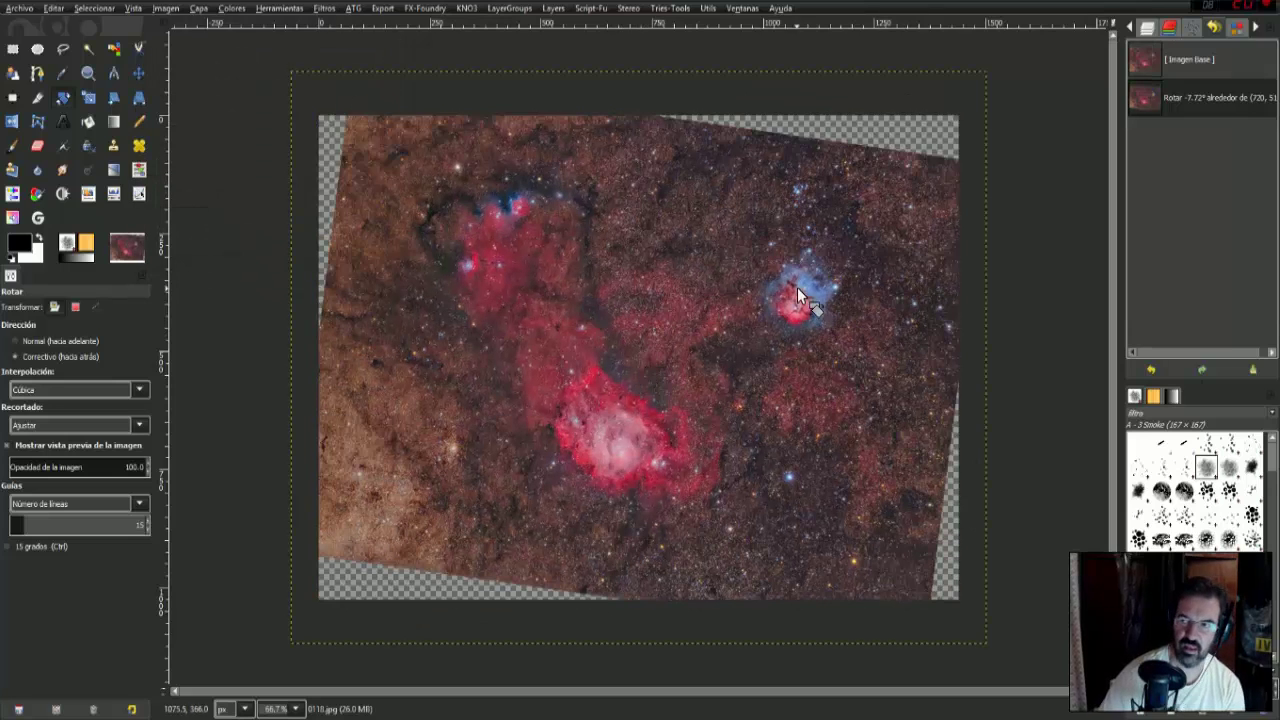
click(1146, 62)
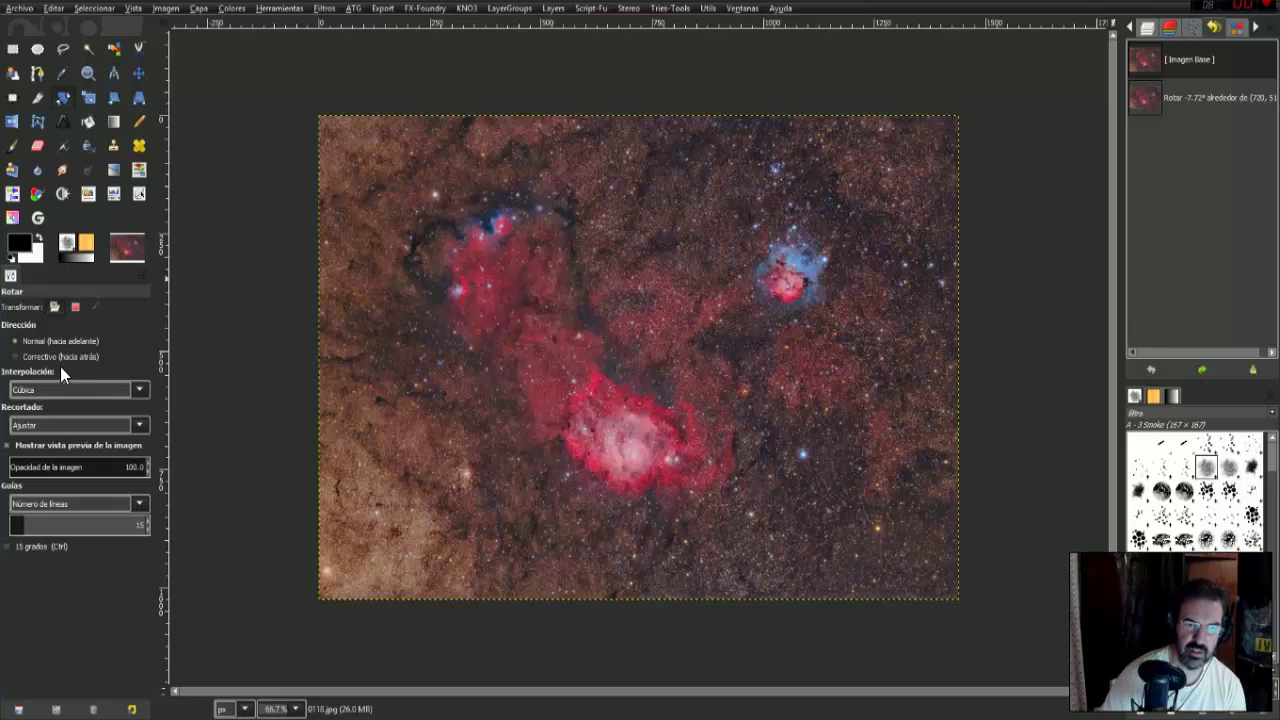
click(141, 389)
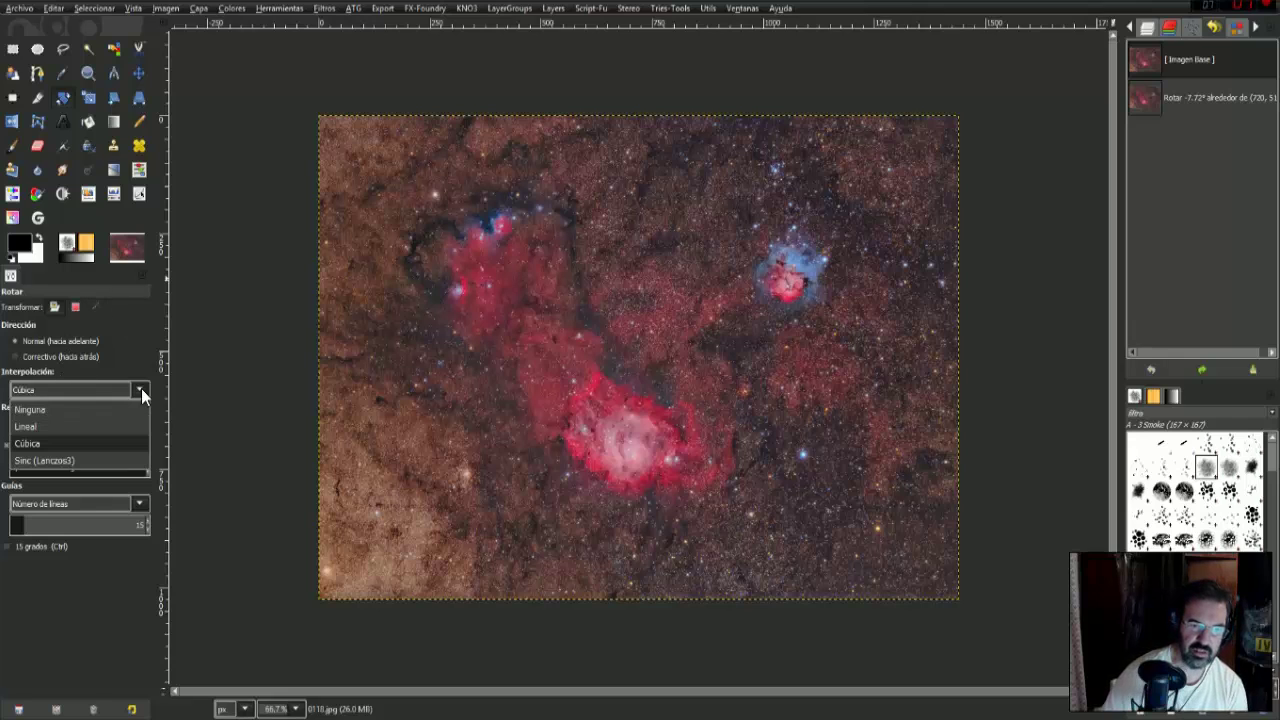
click(124, 444)
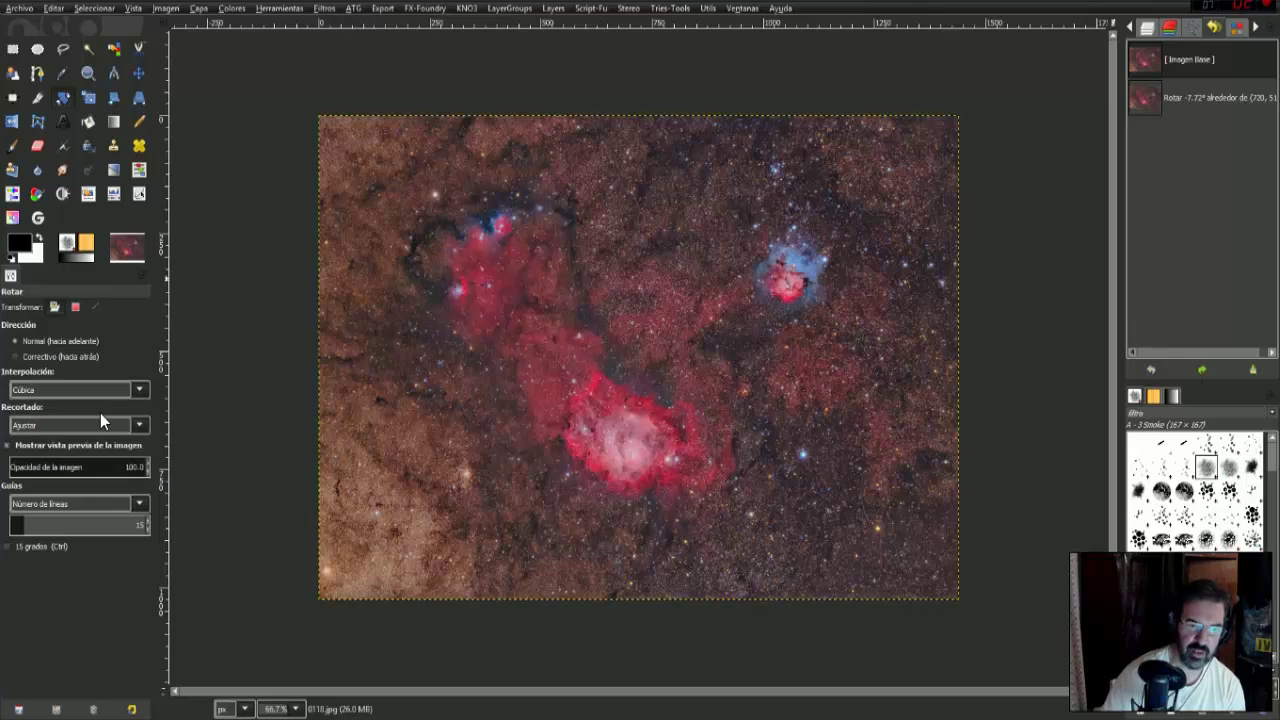
click(137, 424)
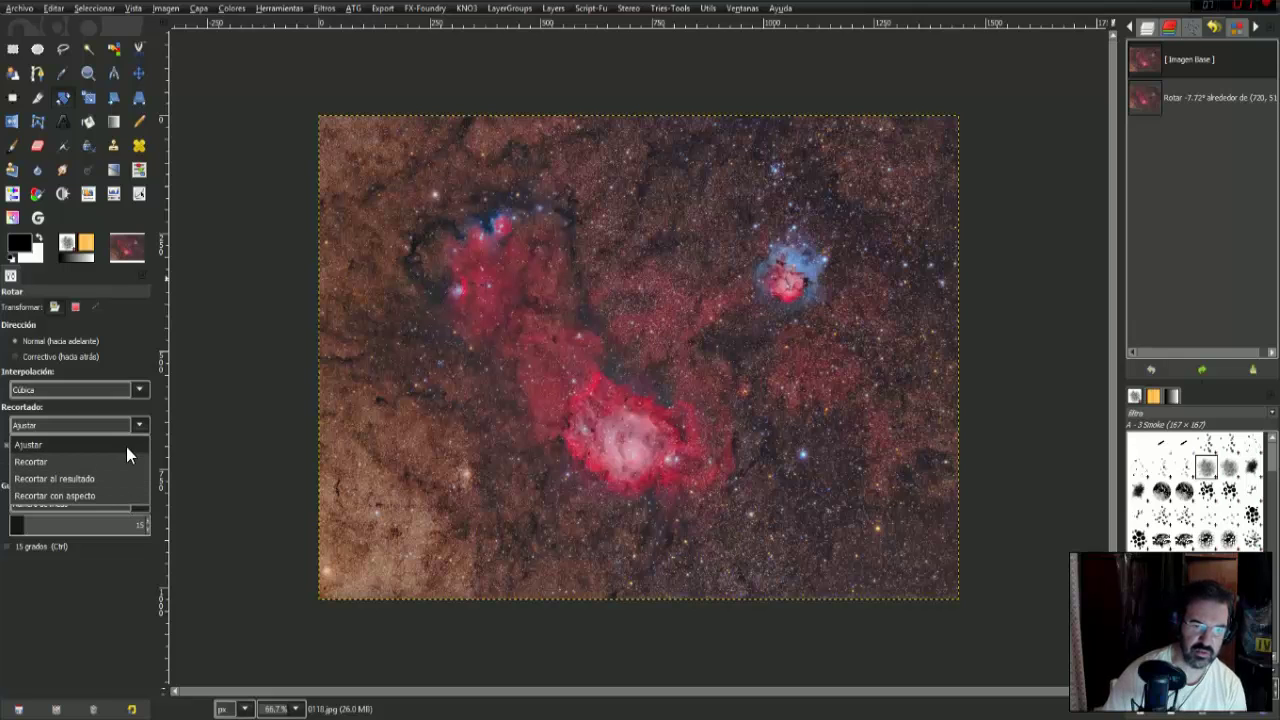
click(126, 447)
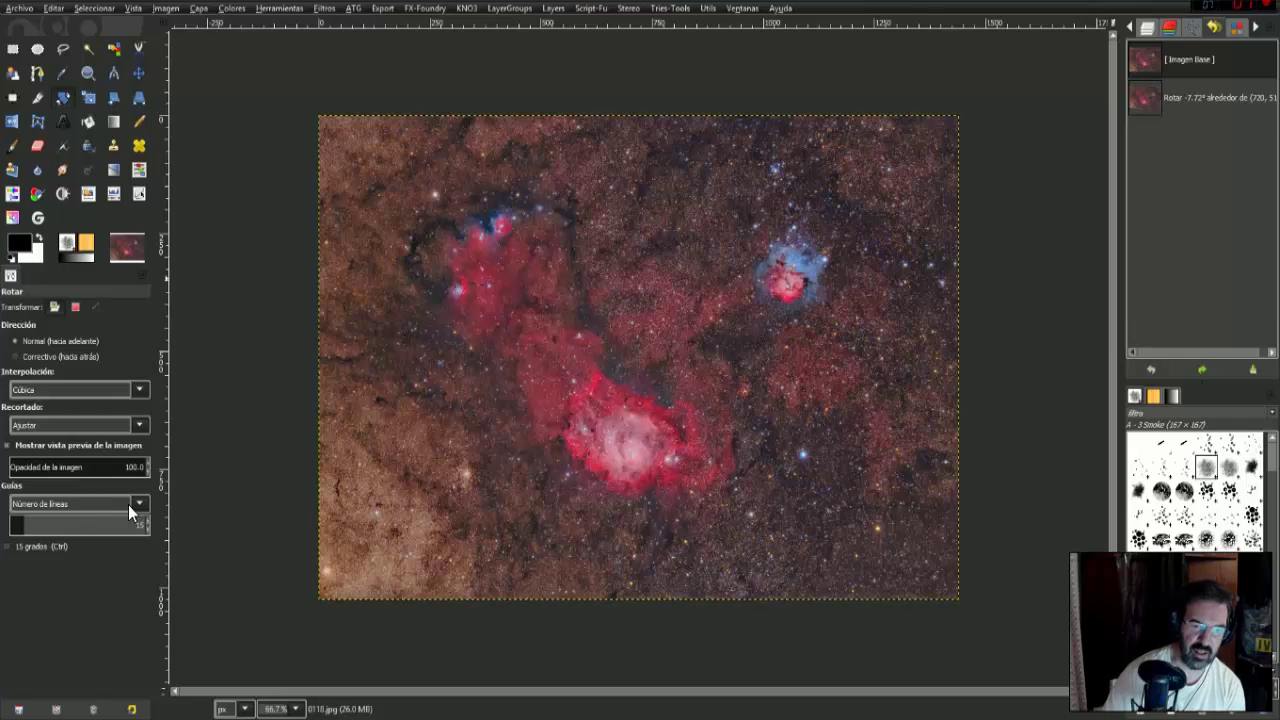
click(141, 498)
click(141, 498)
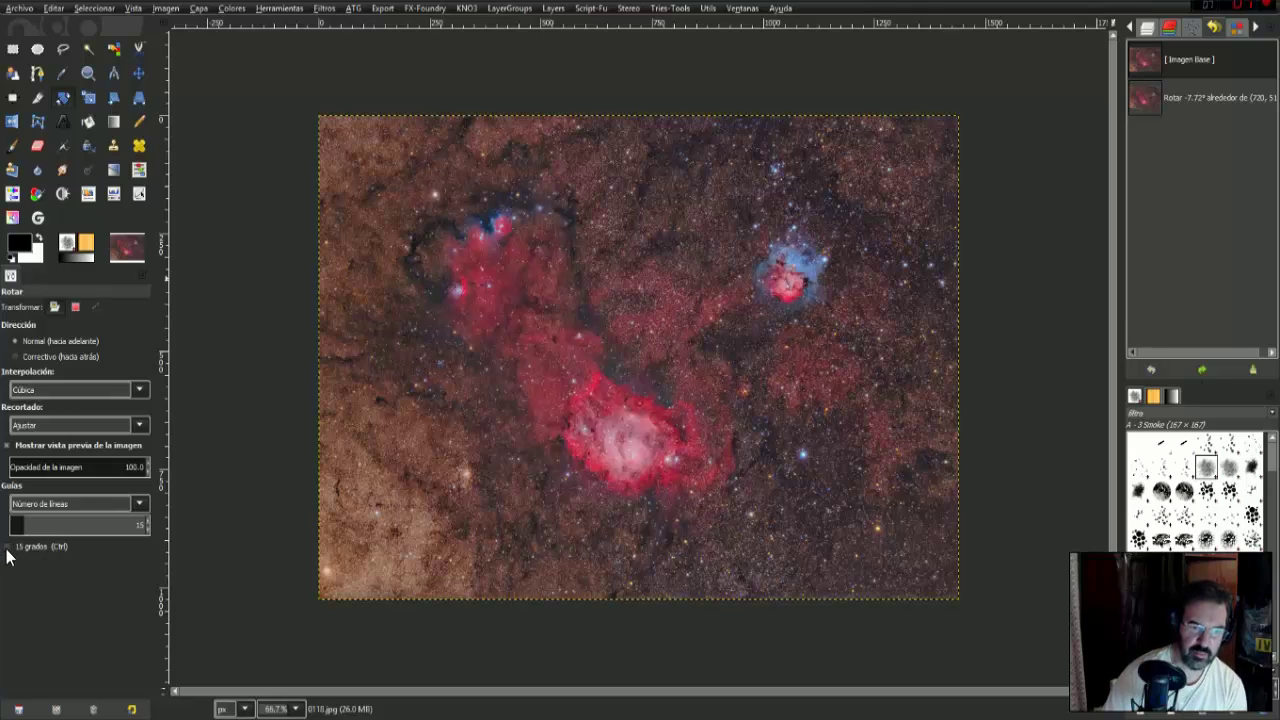
Preview a rotation with 15-degree snapping toggled, then cancel it
click(391, 230)
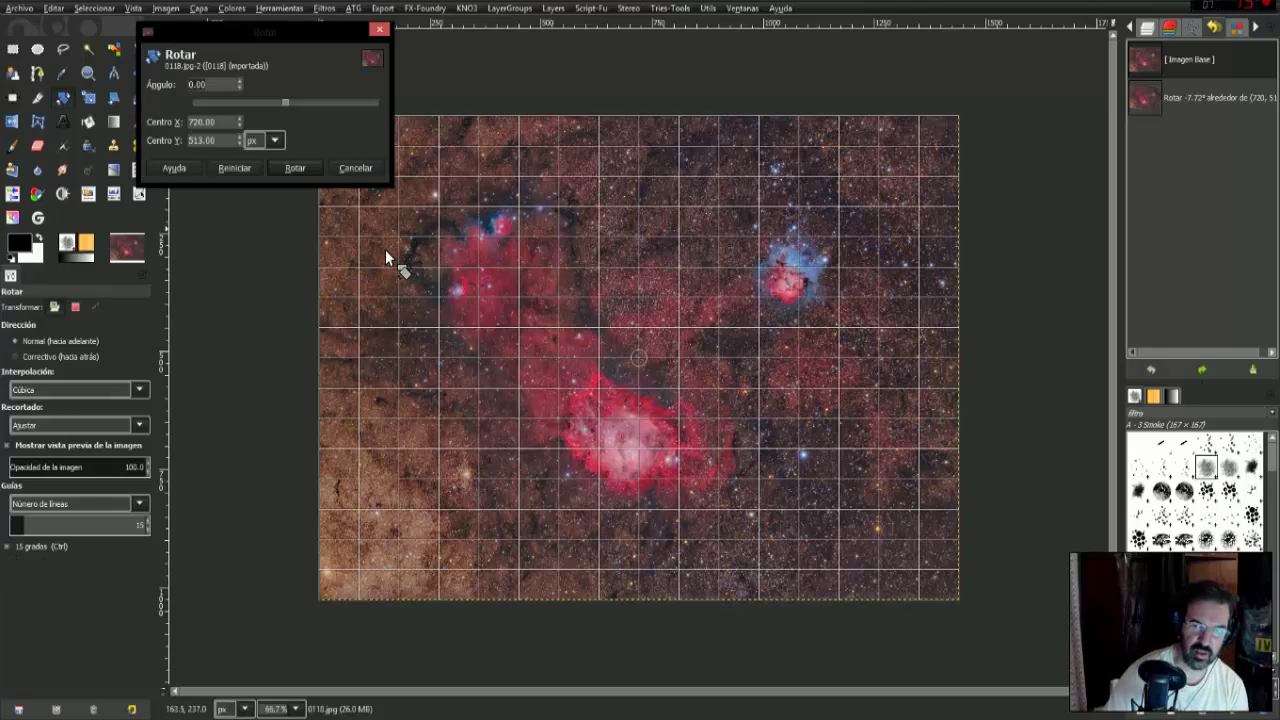
mouse_move(345, 367)
mouse_down()
mouse_move(341, 418)
mouse_move(379, 261)
mouse_up()
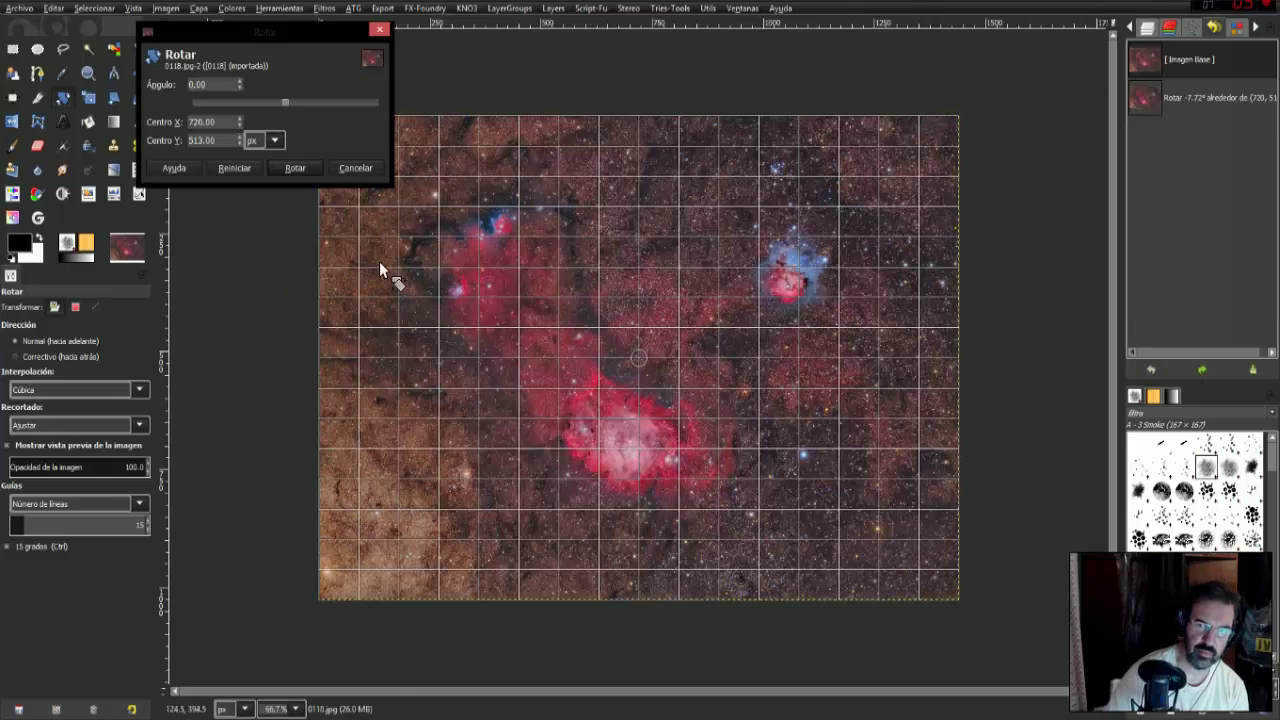
click(8, 546)
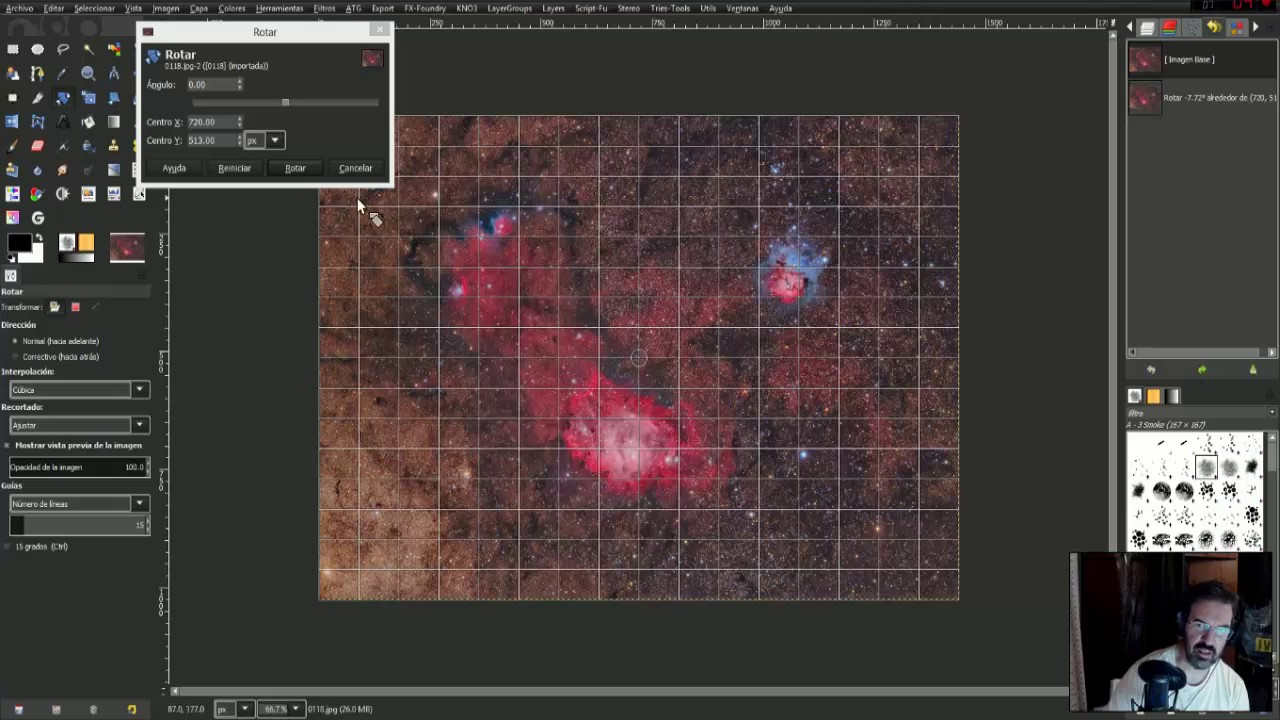
click(356, 168)
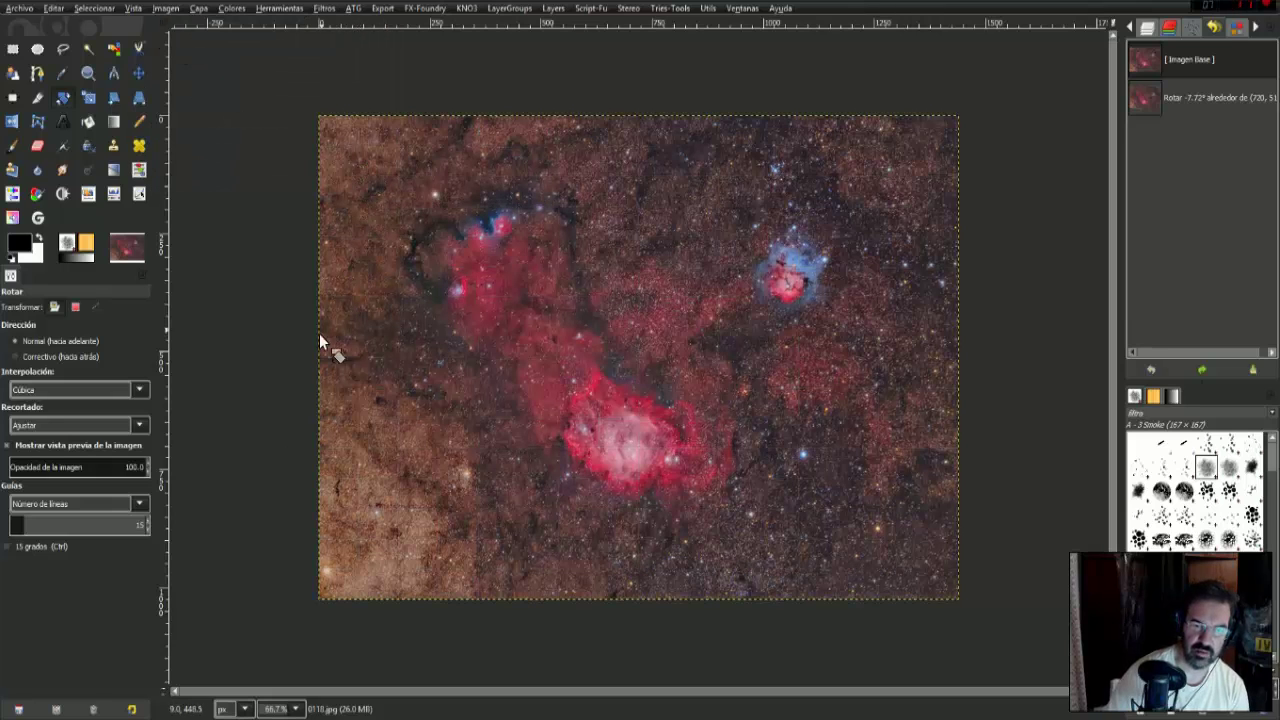
Preview the rotation with centre-line guides, then rule-of-thirds guides
click(139, 503)
click(124, 542)
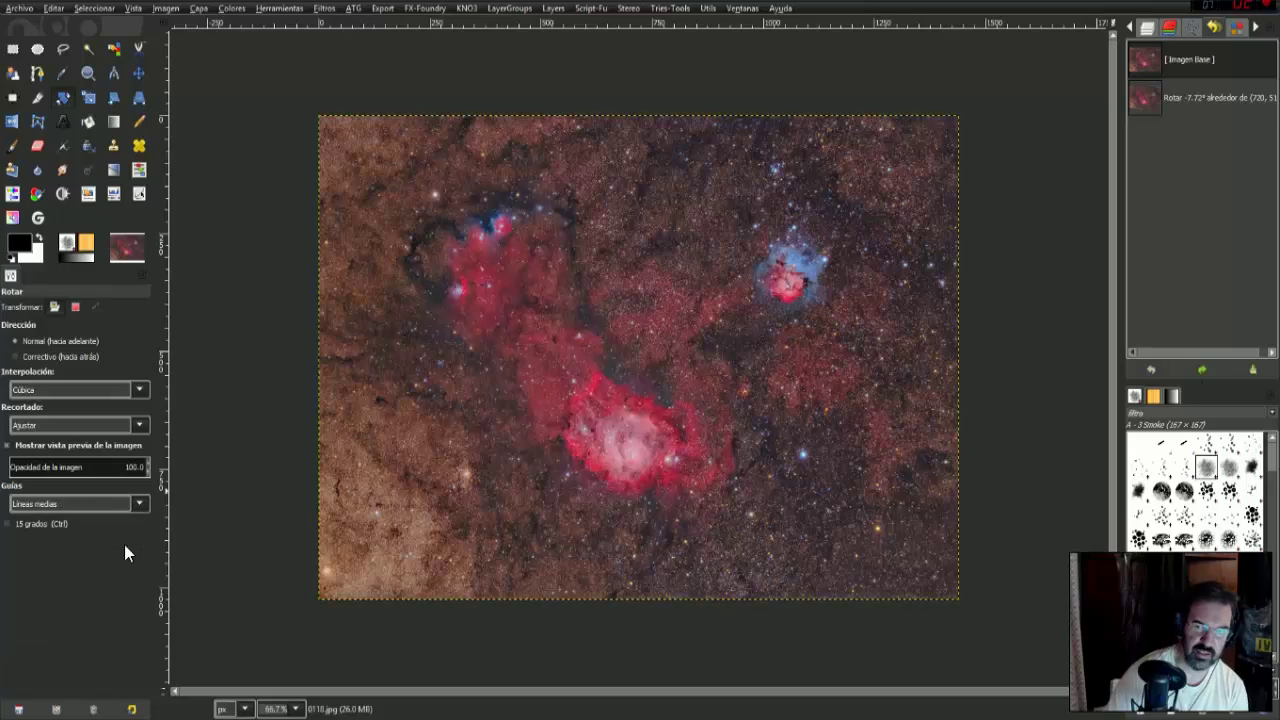
click(187, 523)
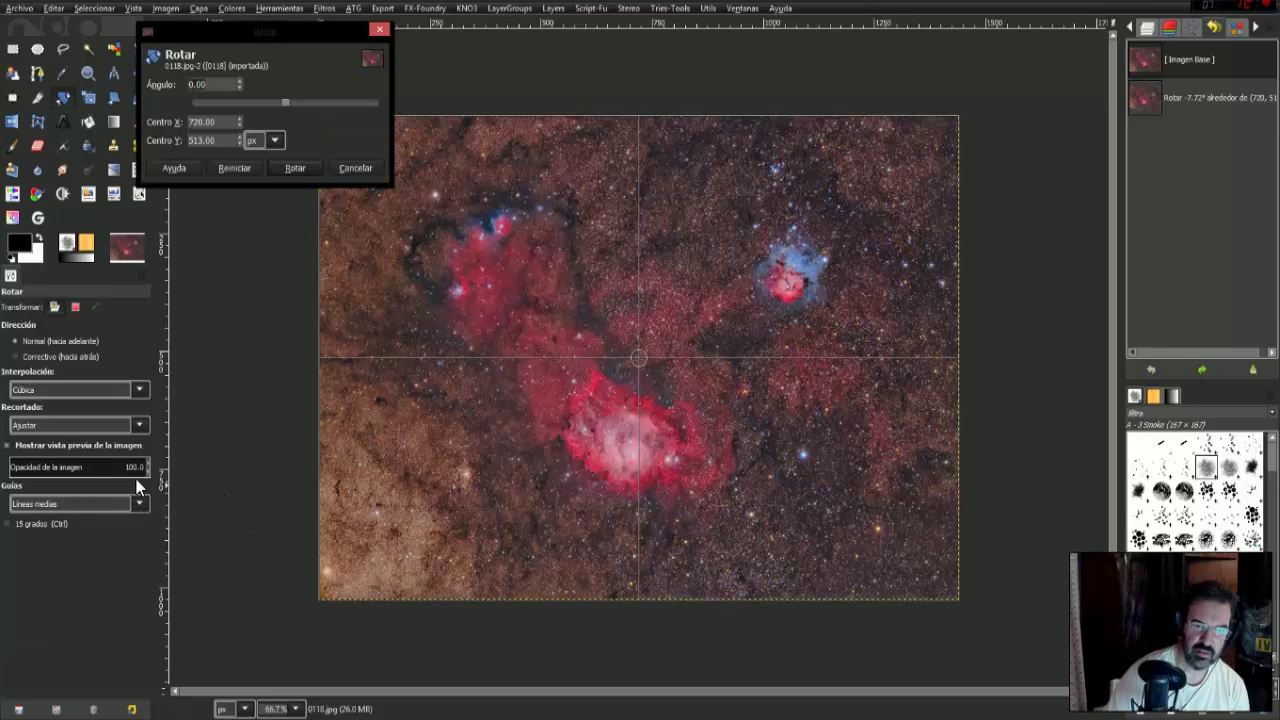
click(139, 504)
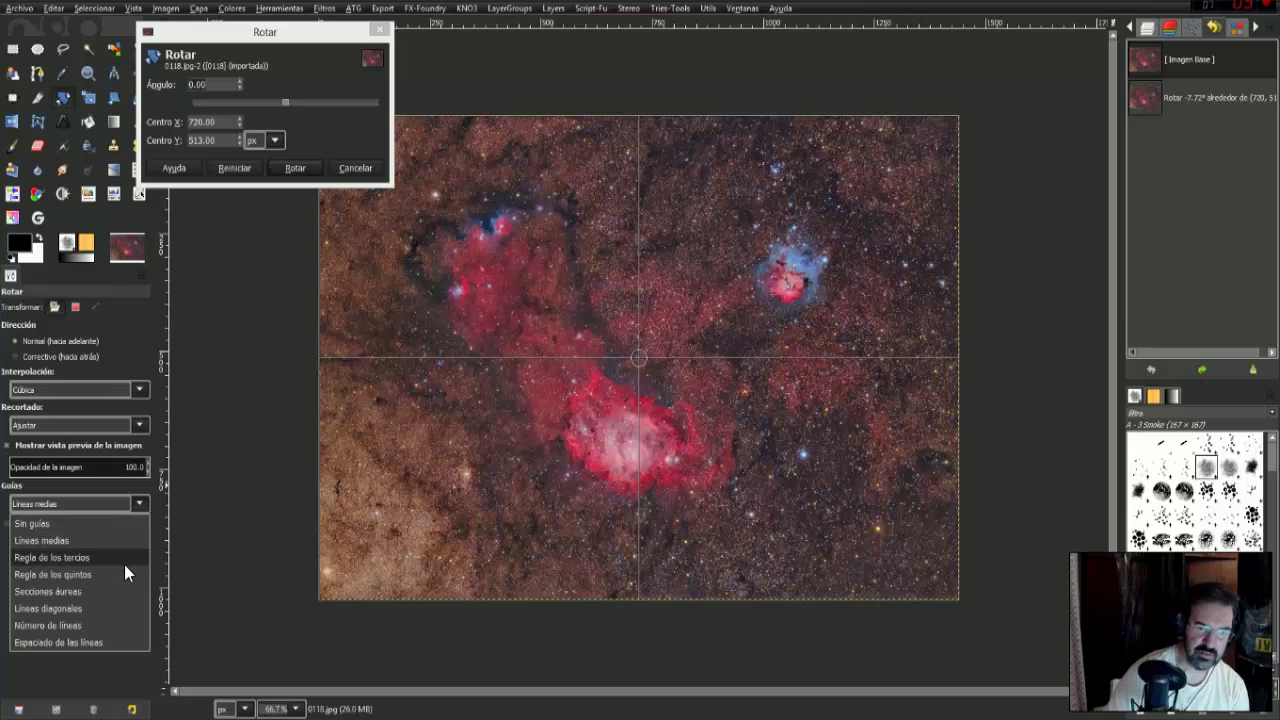
click(124, 572)
click(143, 502)
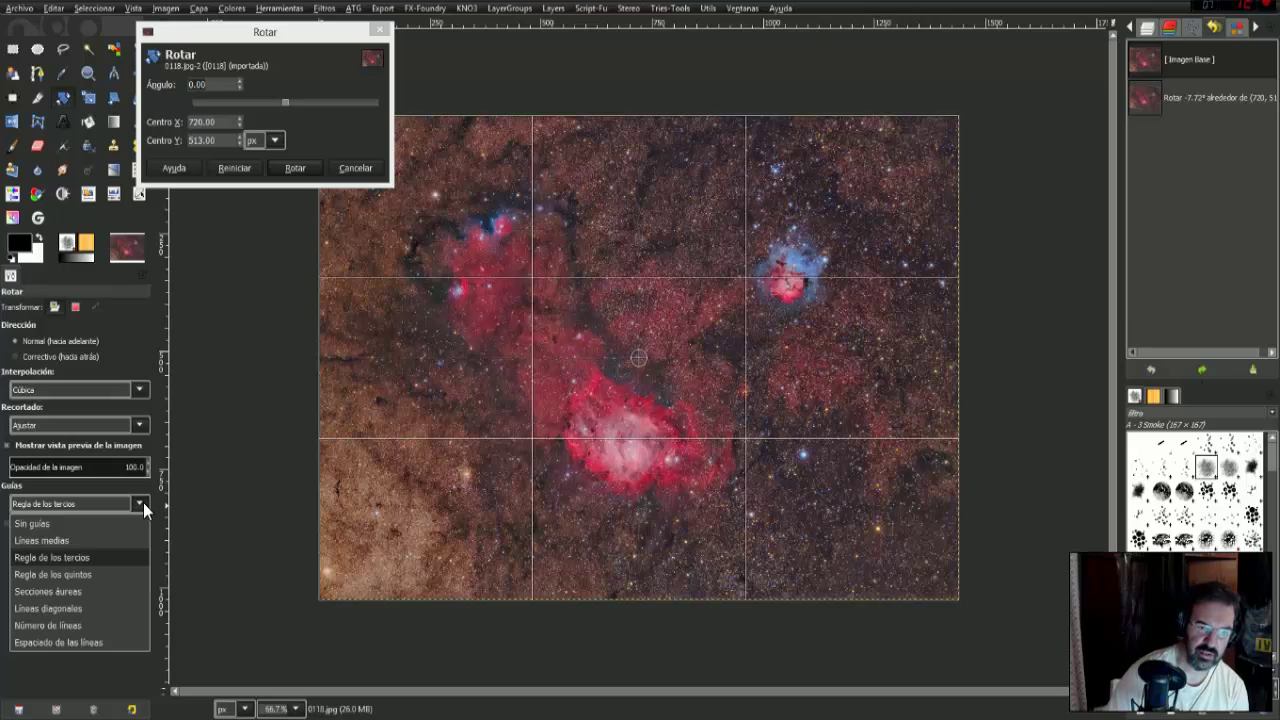
click(124, 578)
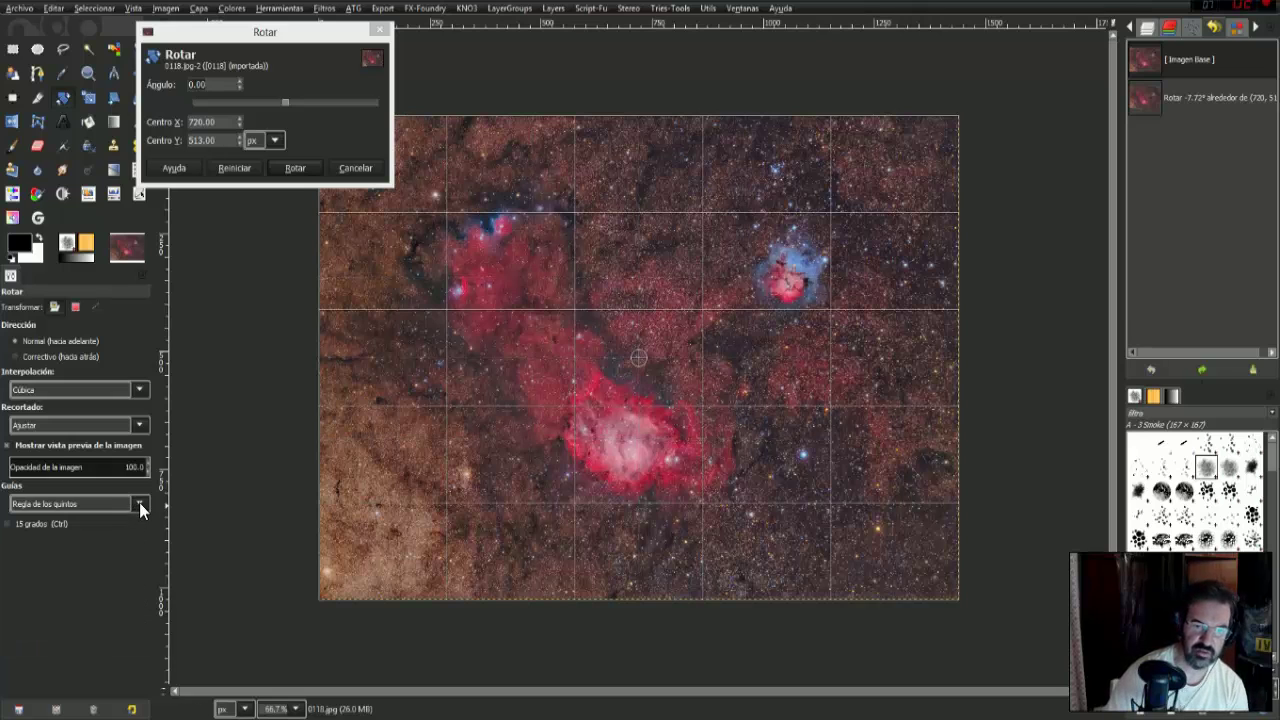
Try rule-of-fifths, golden-section and diagonal guides, then set guides to Sin guías
click(139, 502)
click(128, 592)
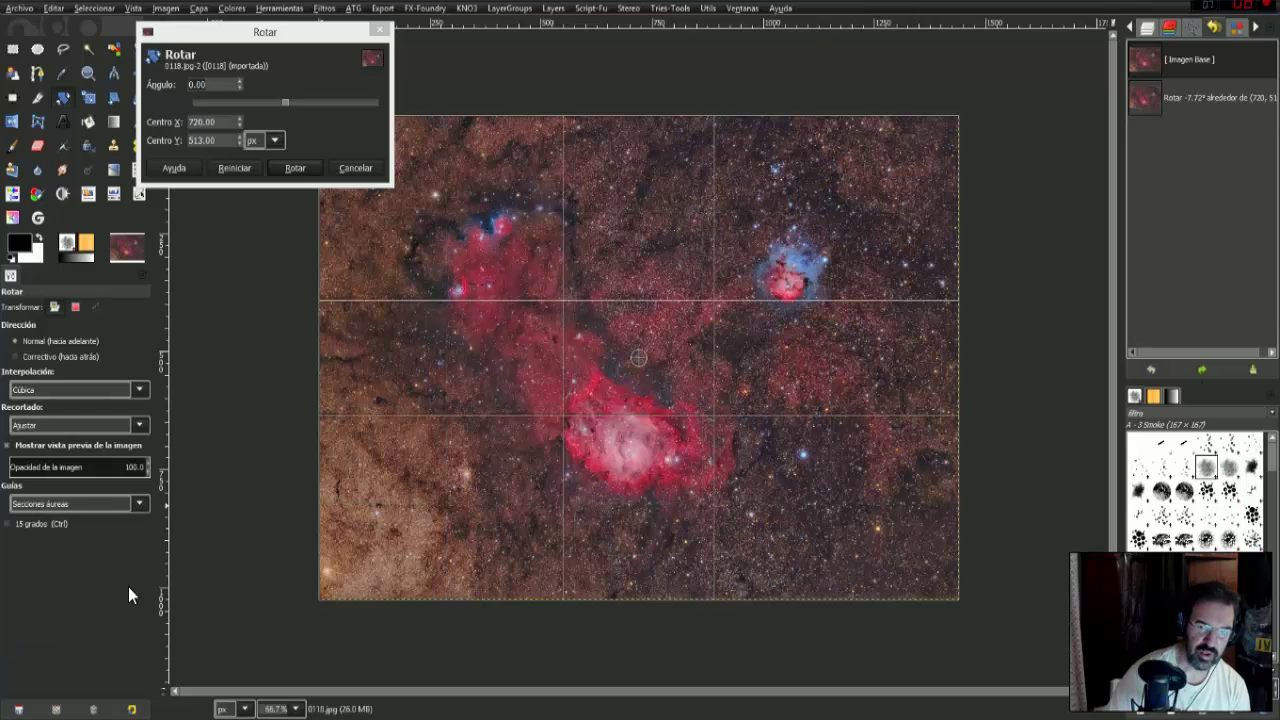
click(143, 504)
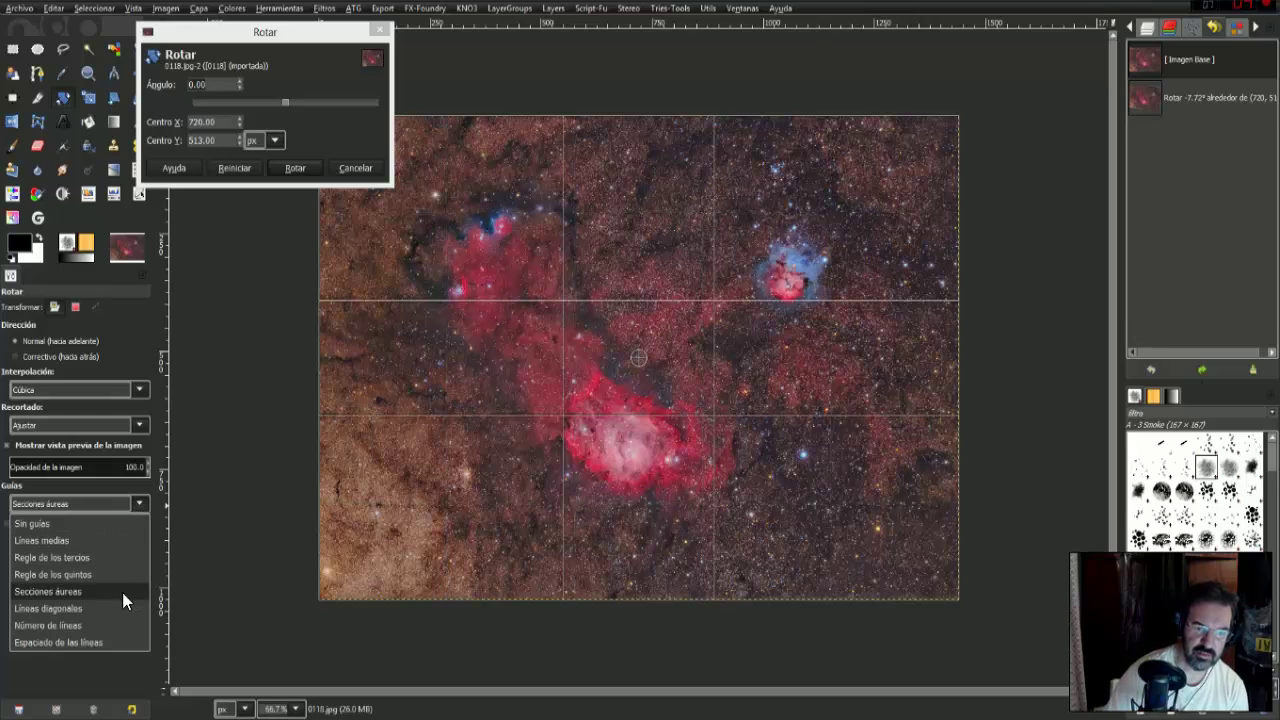
click(119, 613)
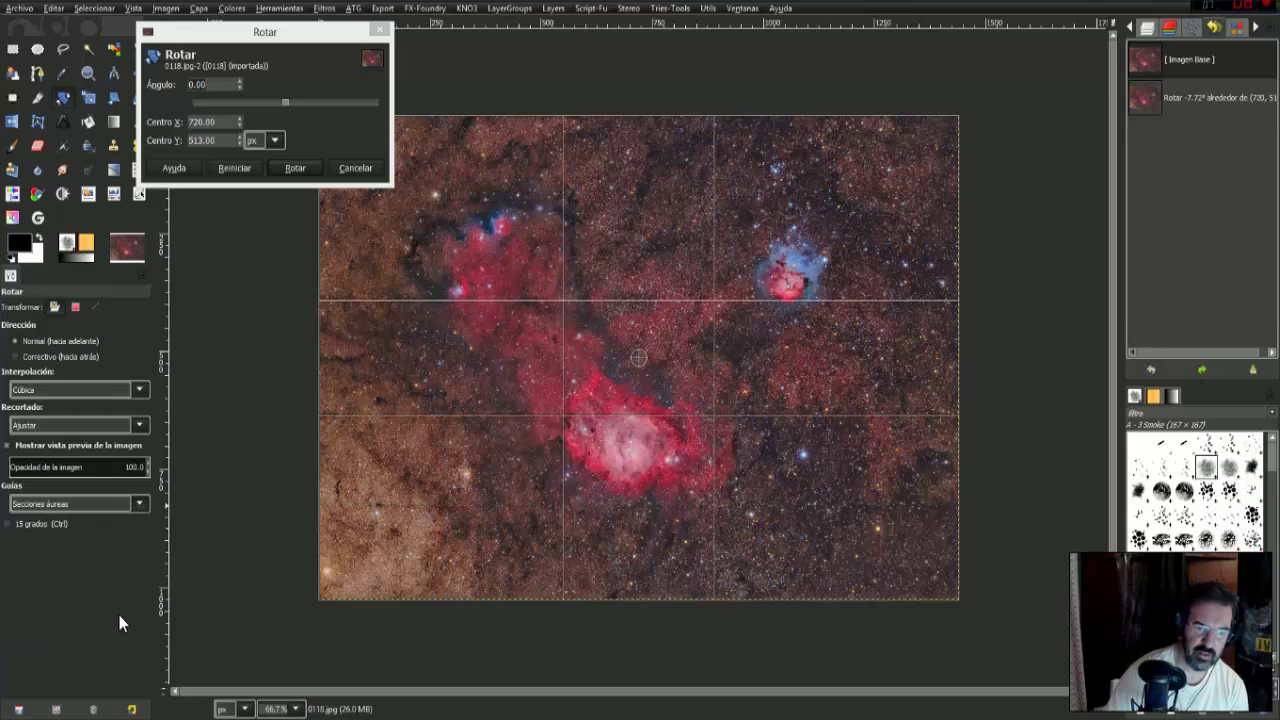
click(137, 510)
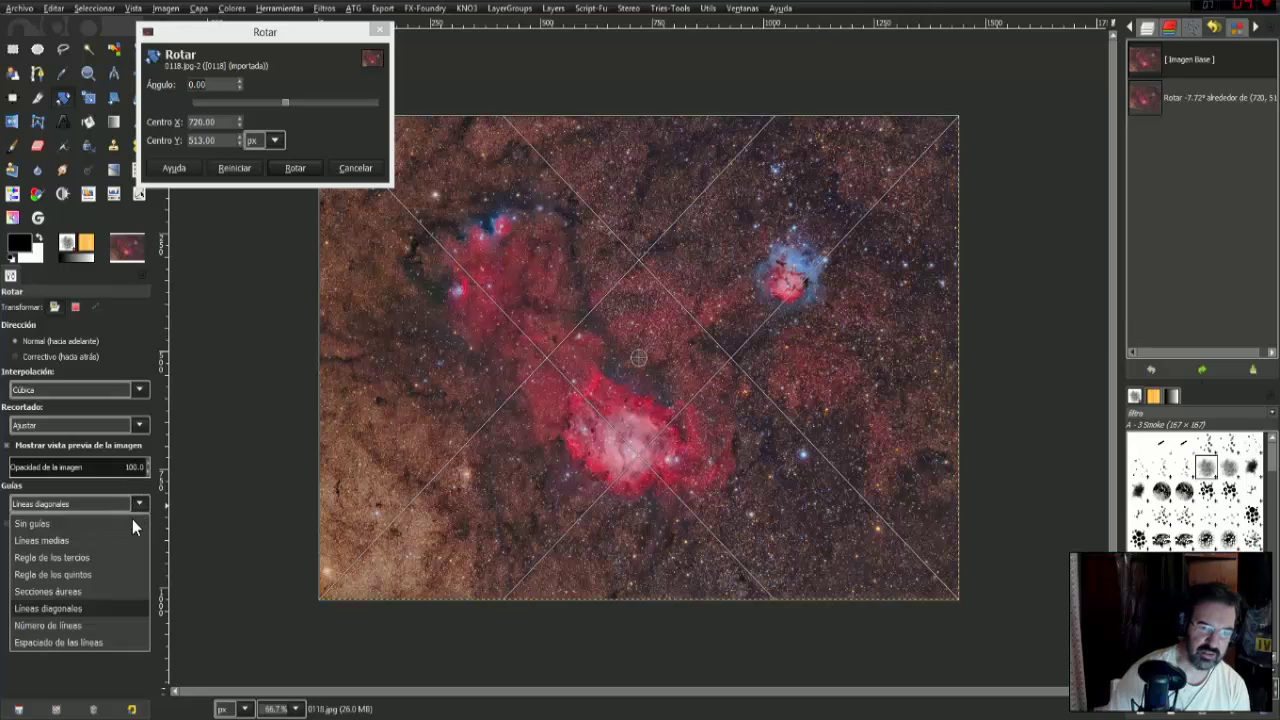
click(141, 424)
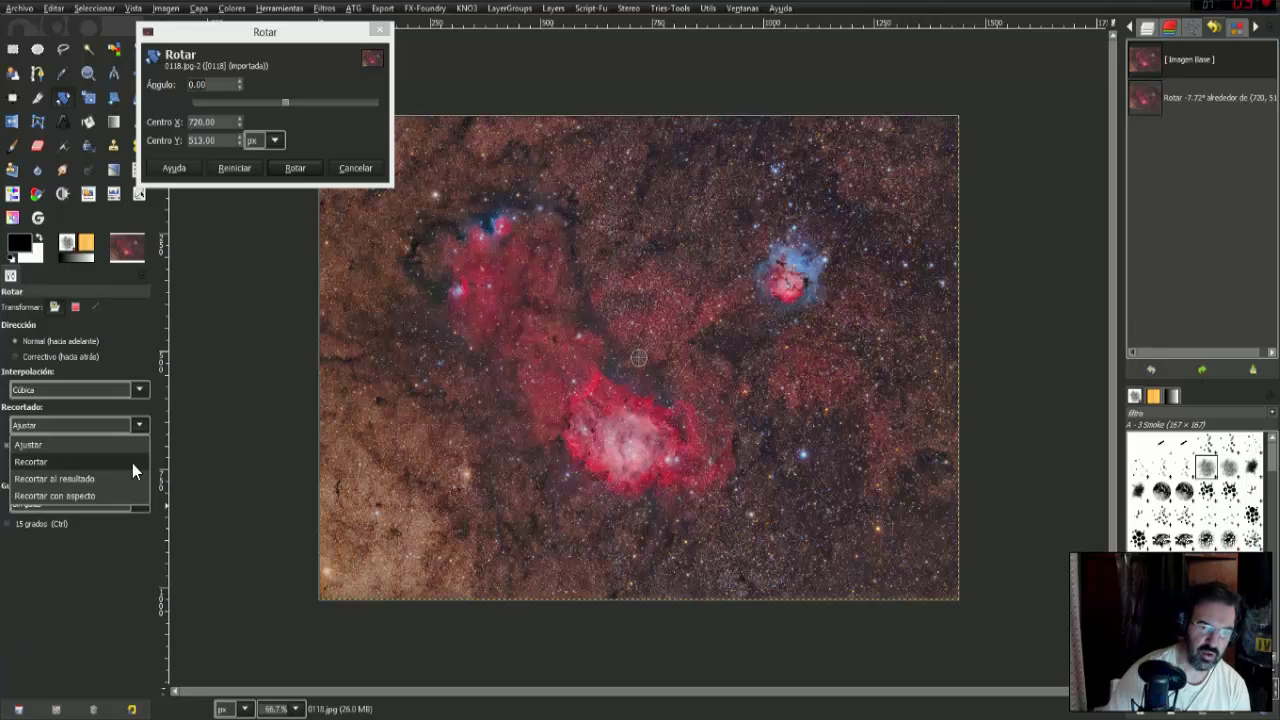
With clipping set to Recortar al resultado, apply rotations of -18.5° and -32.7°
click(132, 463)
click(141, 425)
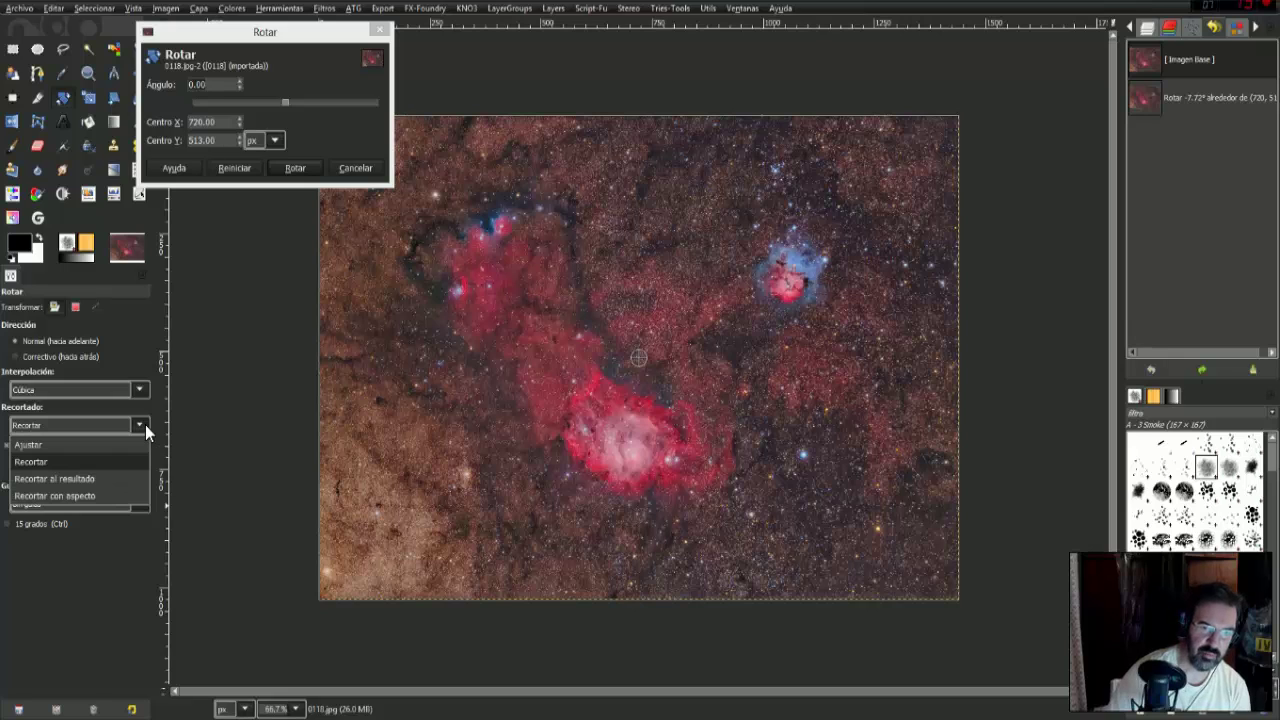
click(134, 485)
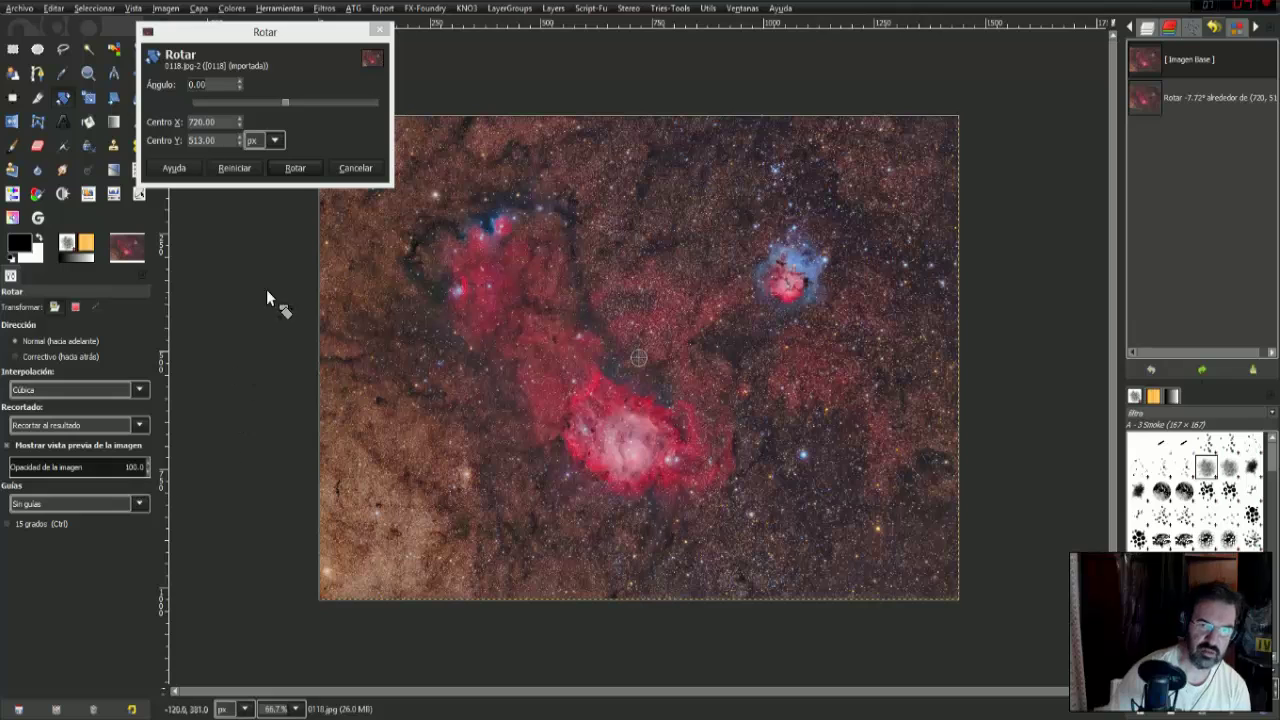
drag(377, 259, 358, 317)
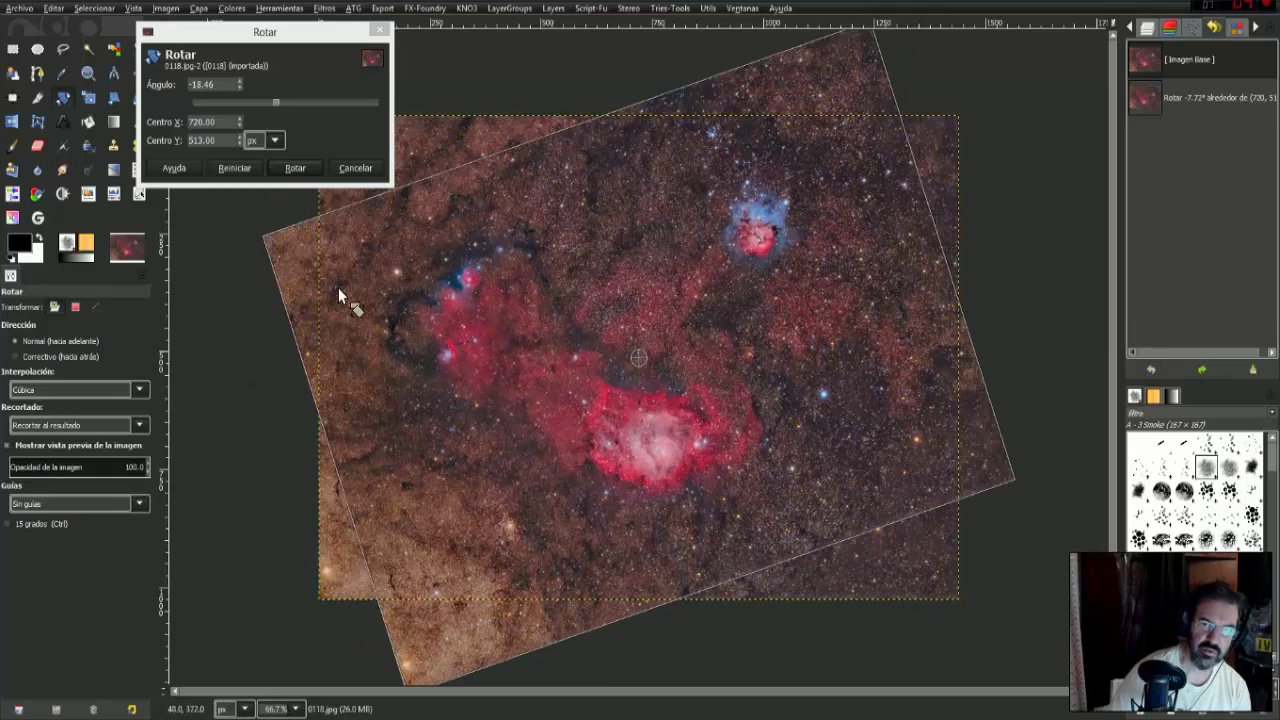
click(307, 167)
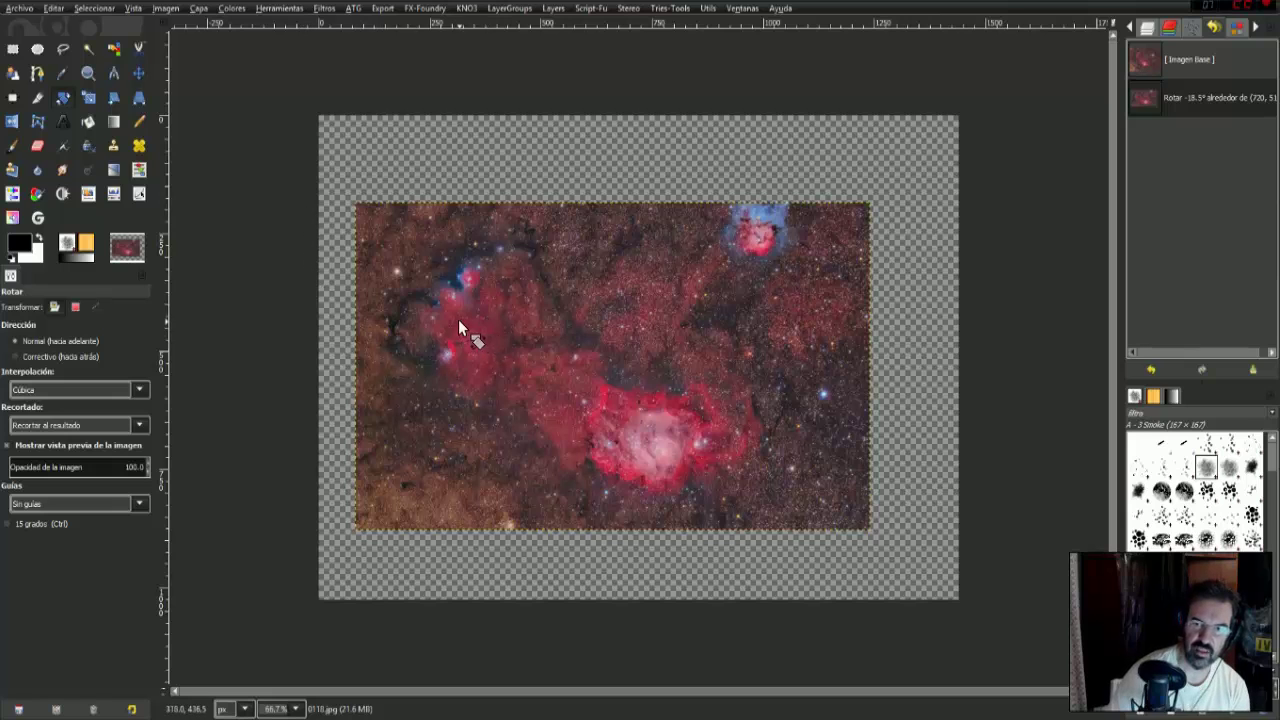
drag(458, 326, 444, 428)
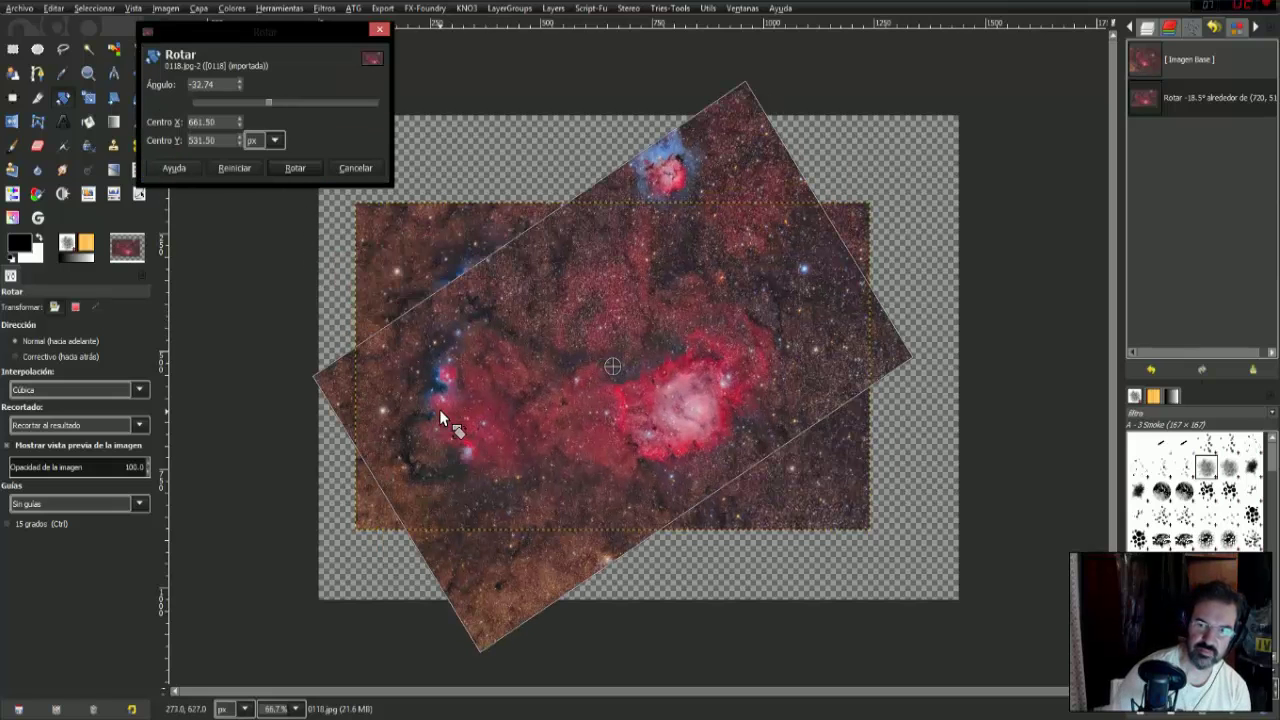
click(294, 167)
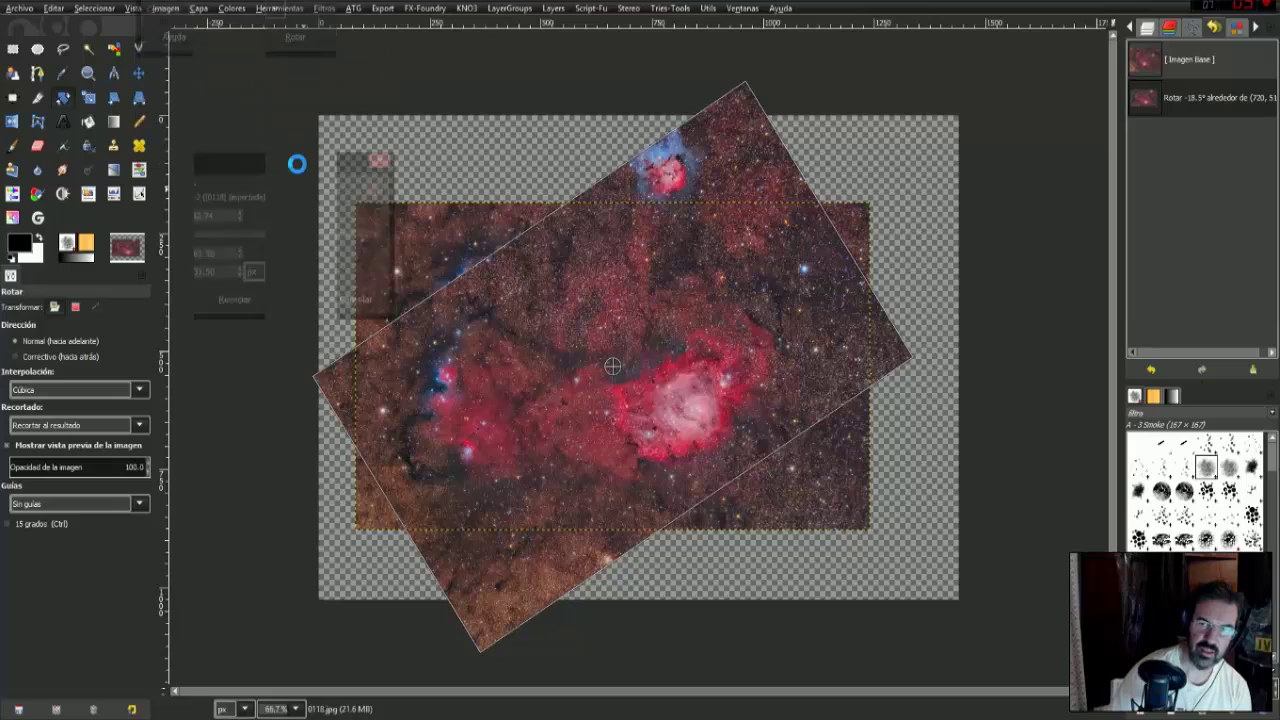
Rotate to -38.1° with clipping switched to Ajustar and apply it
drag(572, 302, 567, 389)
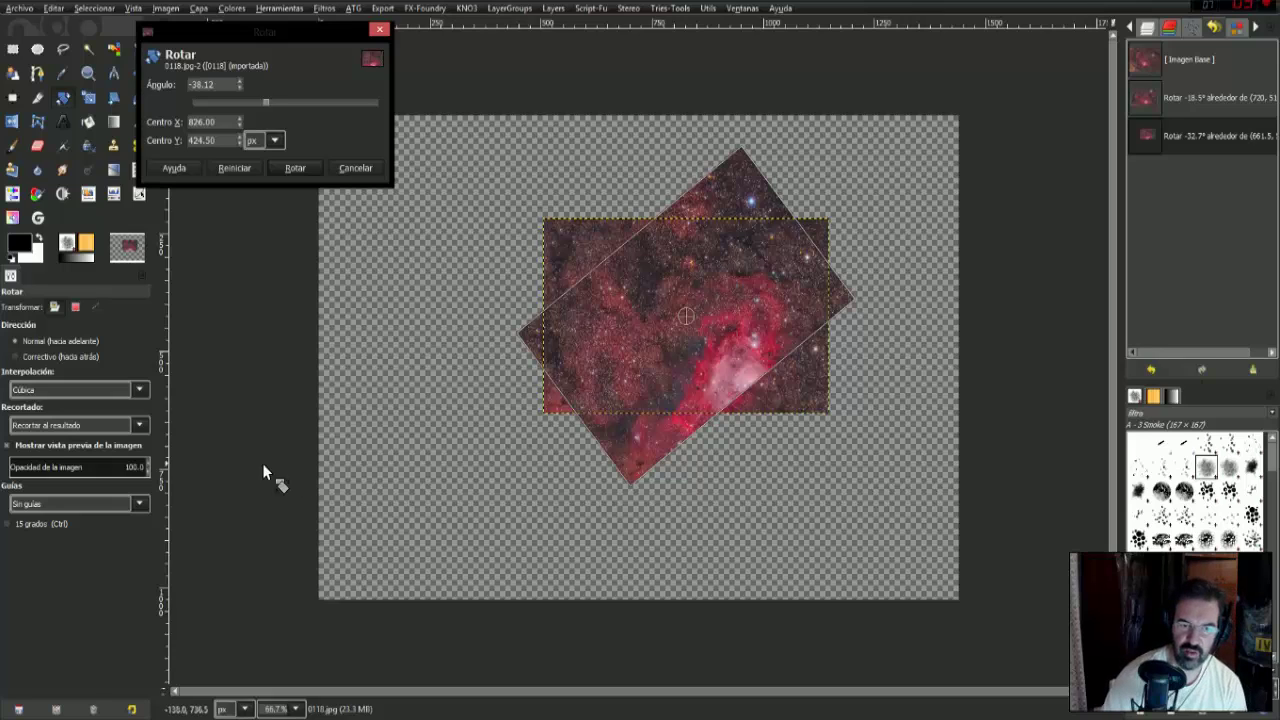
click(137, 426)
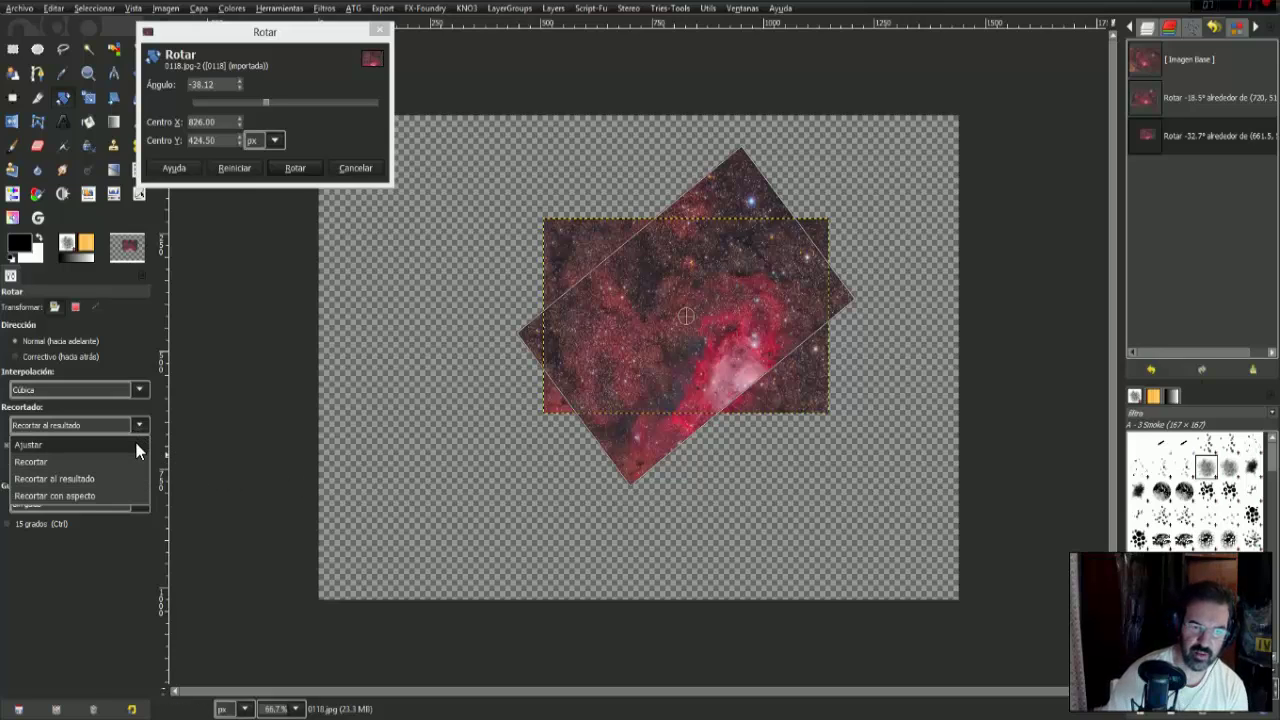
click(136, 444)
click(288, 165)
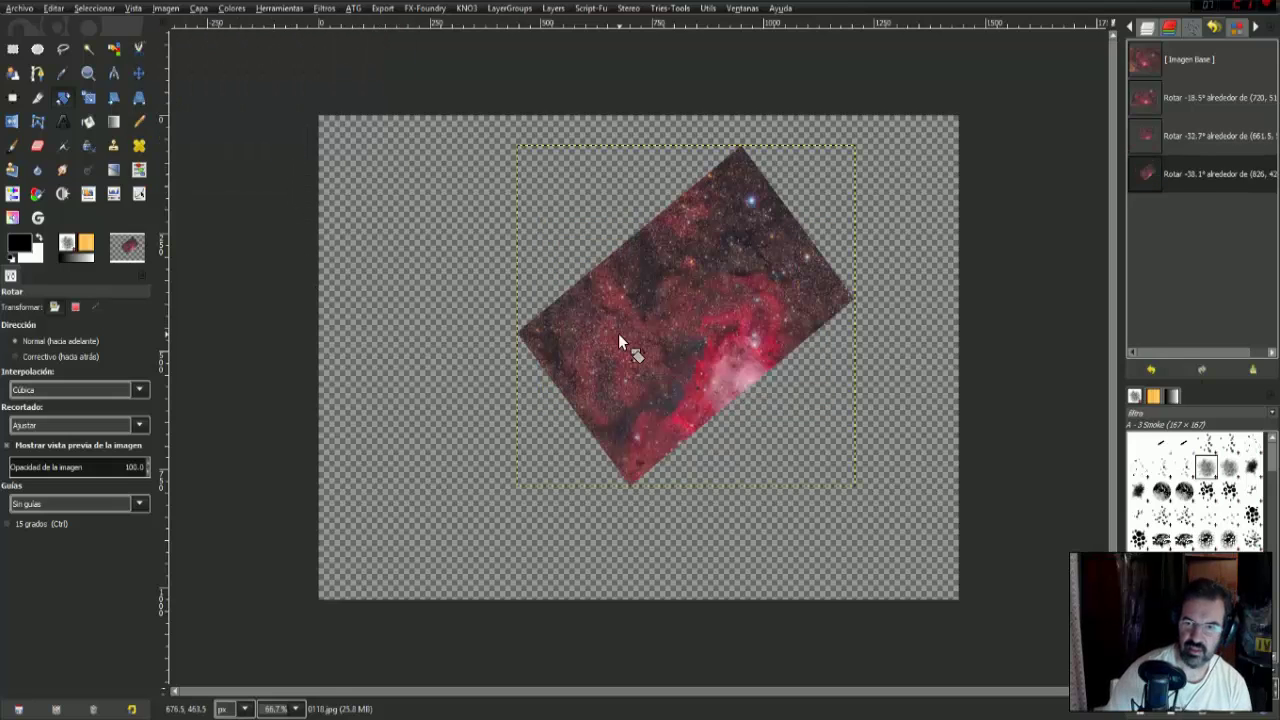
From the base image, apply a -21.2° Recortar-clipped rotation, then revert to the base image
click(1173, 67)
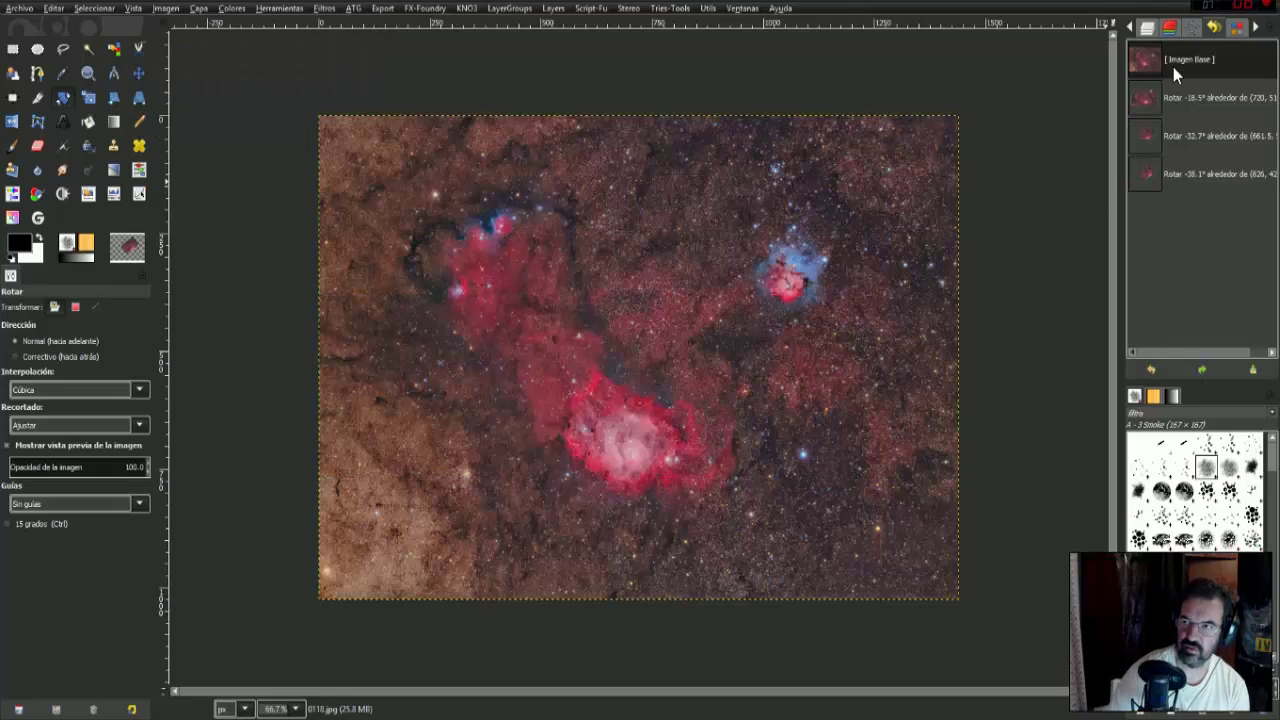
click(139, 425)
click(134, 458)
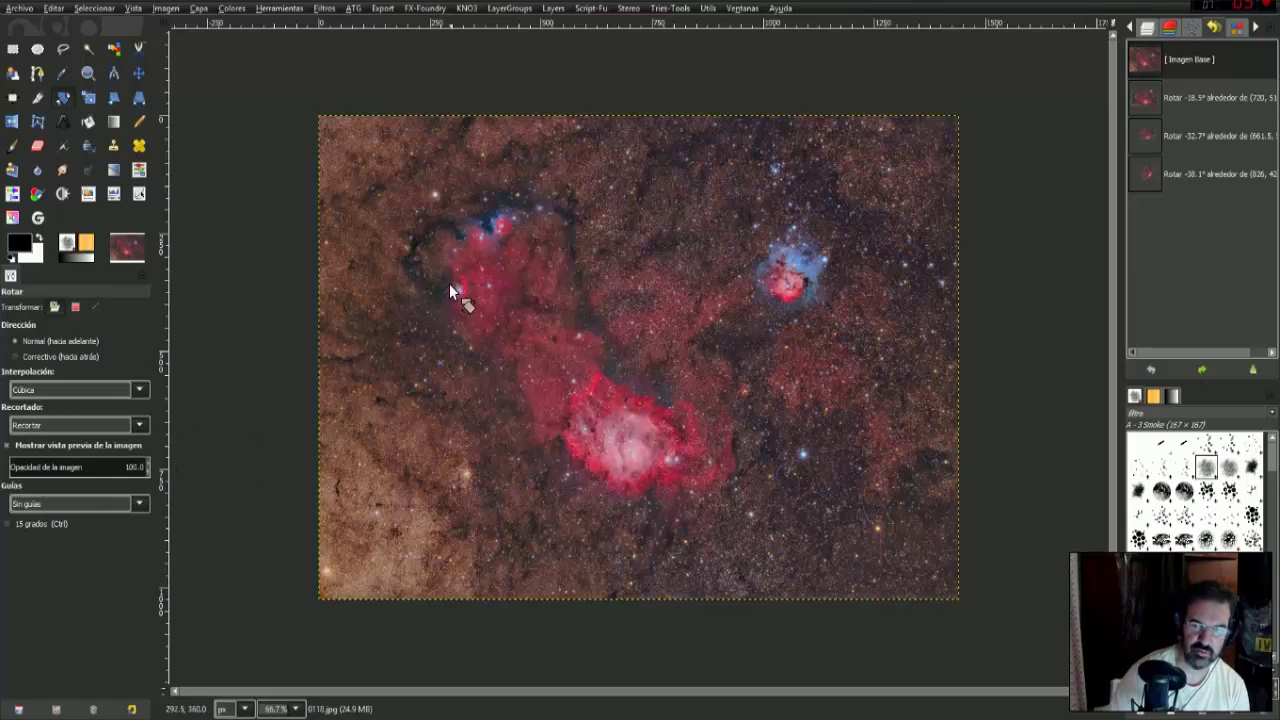
drag(449, 283, 422, 319)
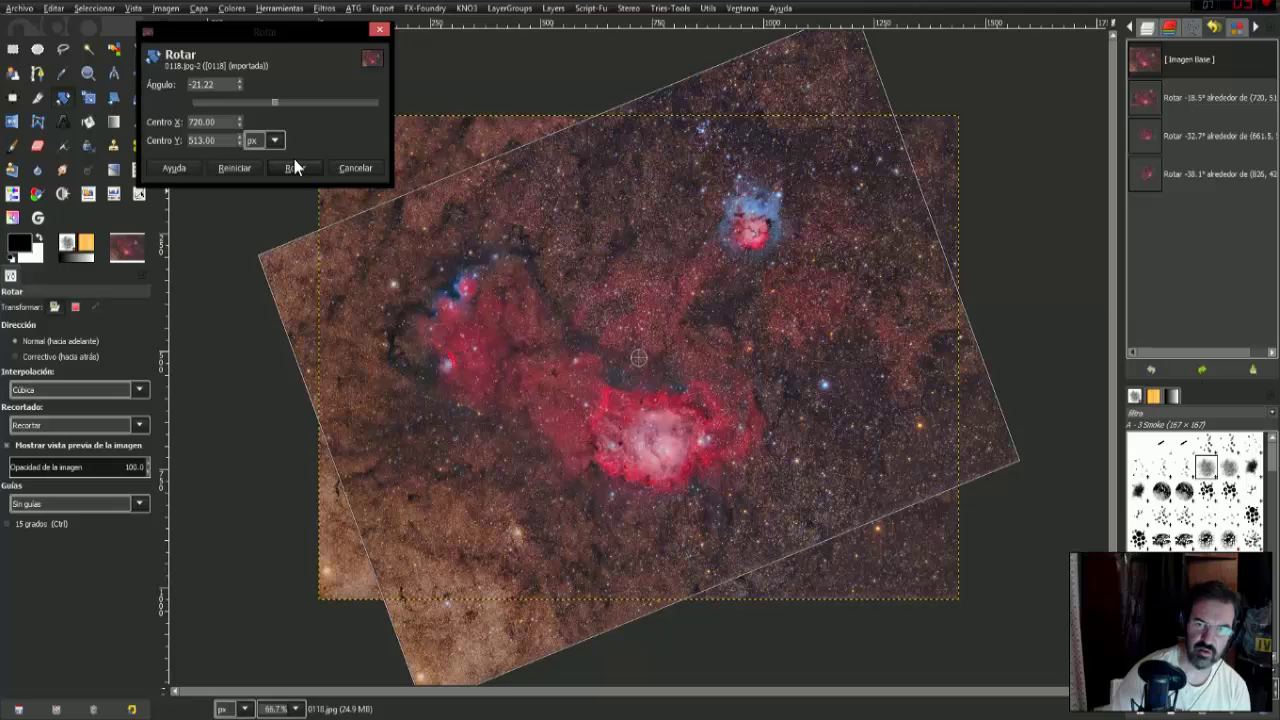
click(295, 166)
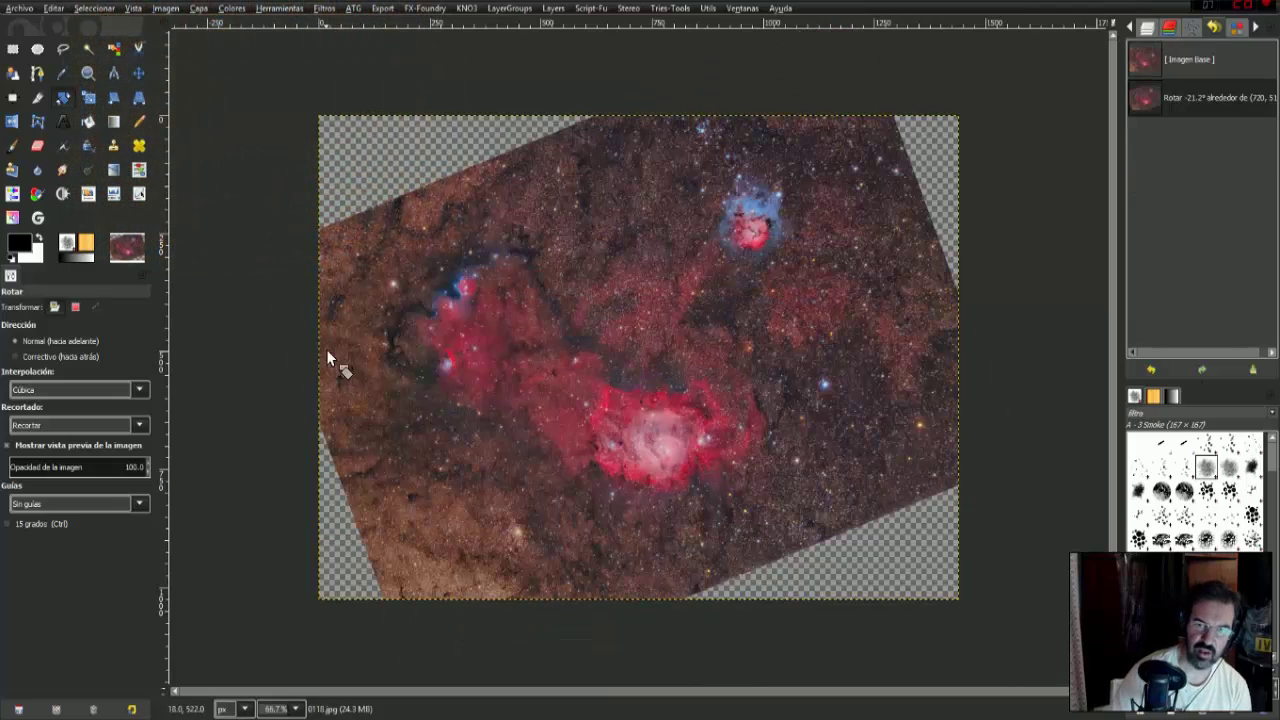
click(1169, 58)
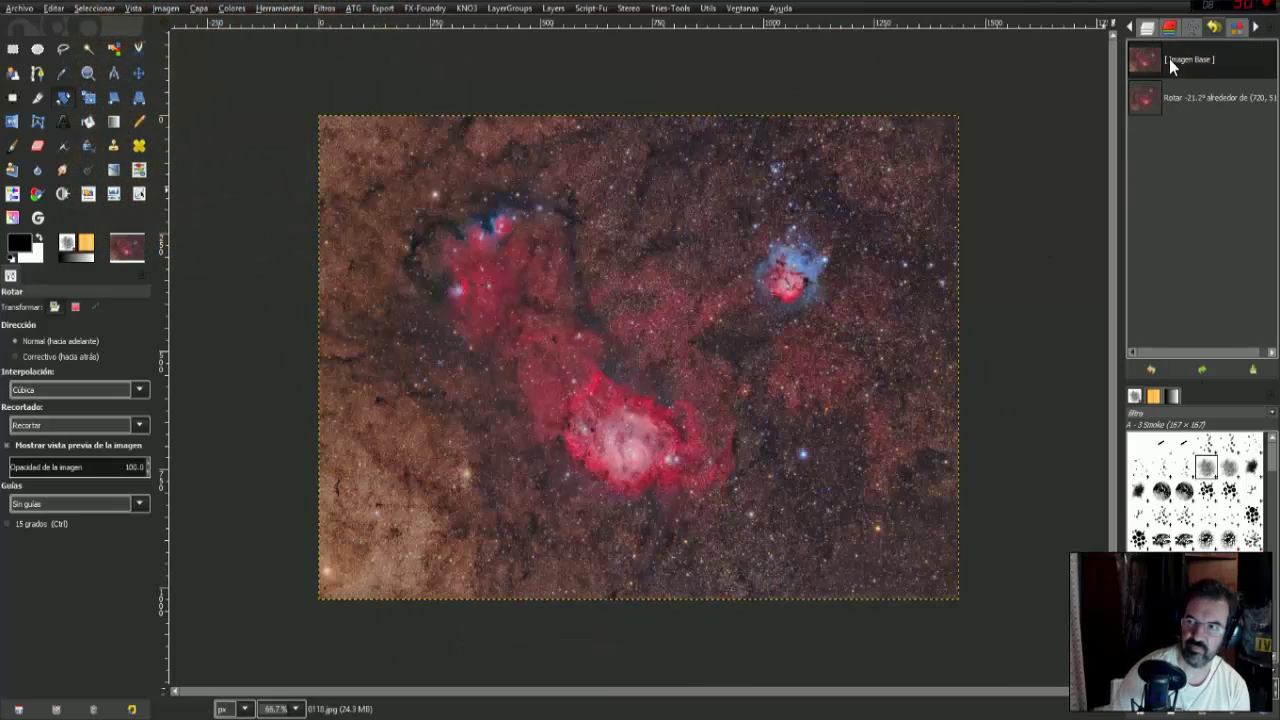
Reset Rotate clipping to Ajustar and keep guides on Sin guías
click(138, 428)
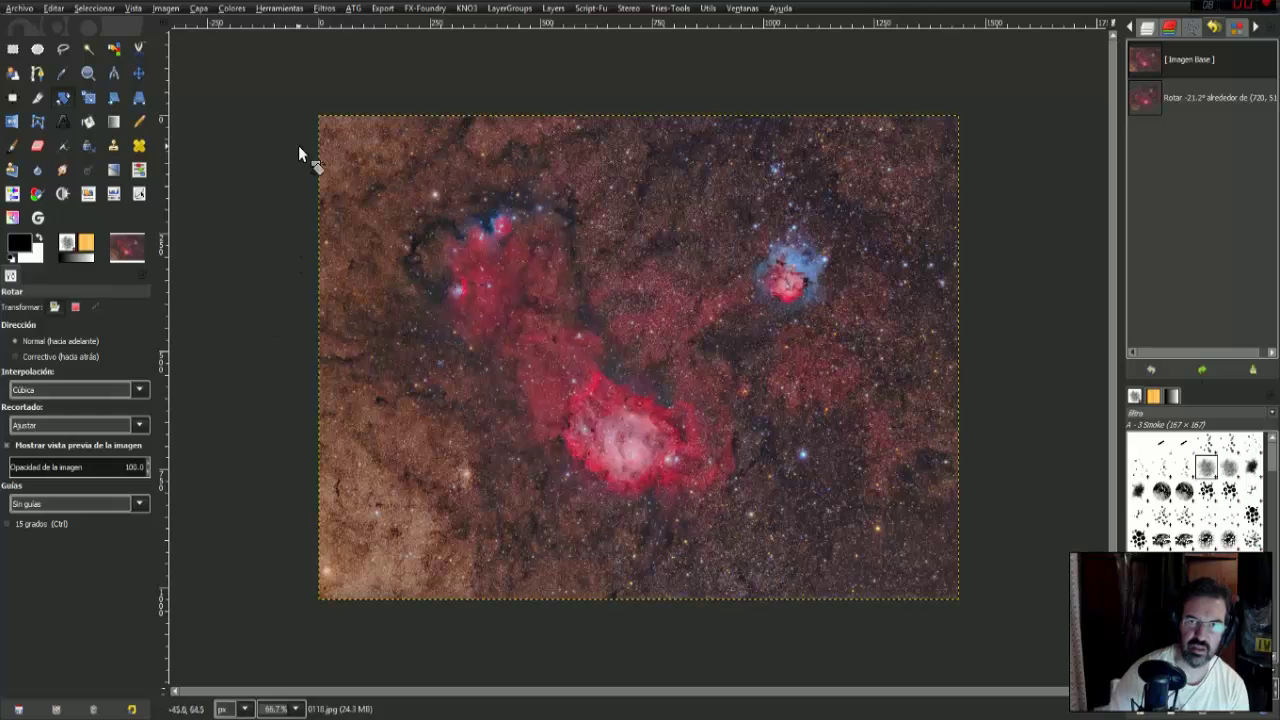
click(278, 9)
mouse_move(329, 63)
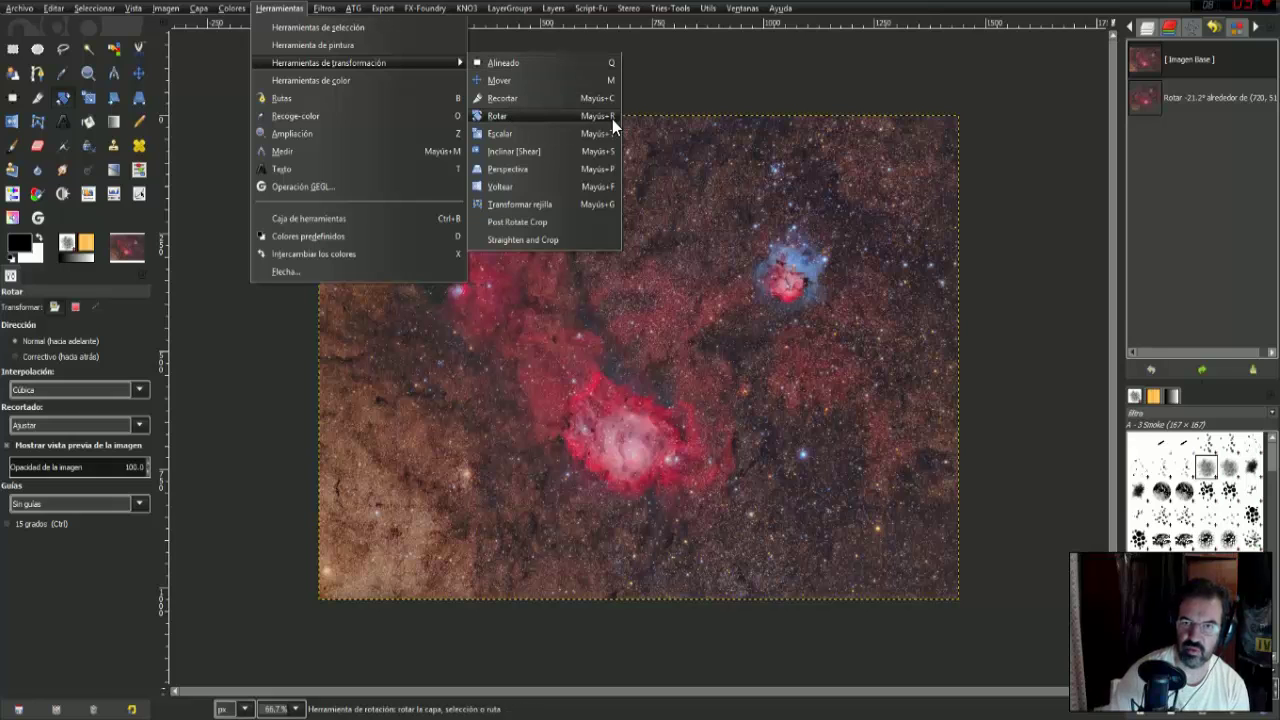
click(549, 331)
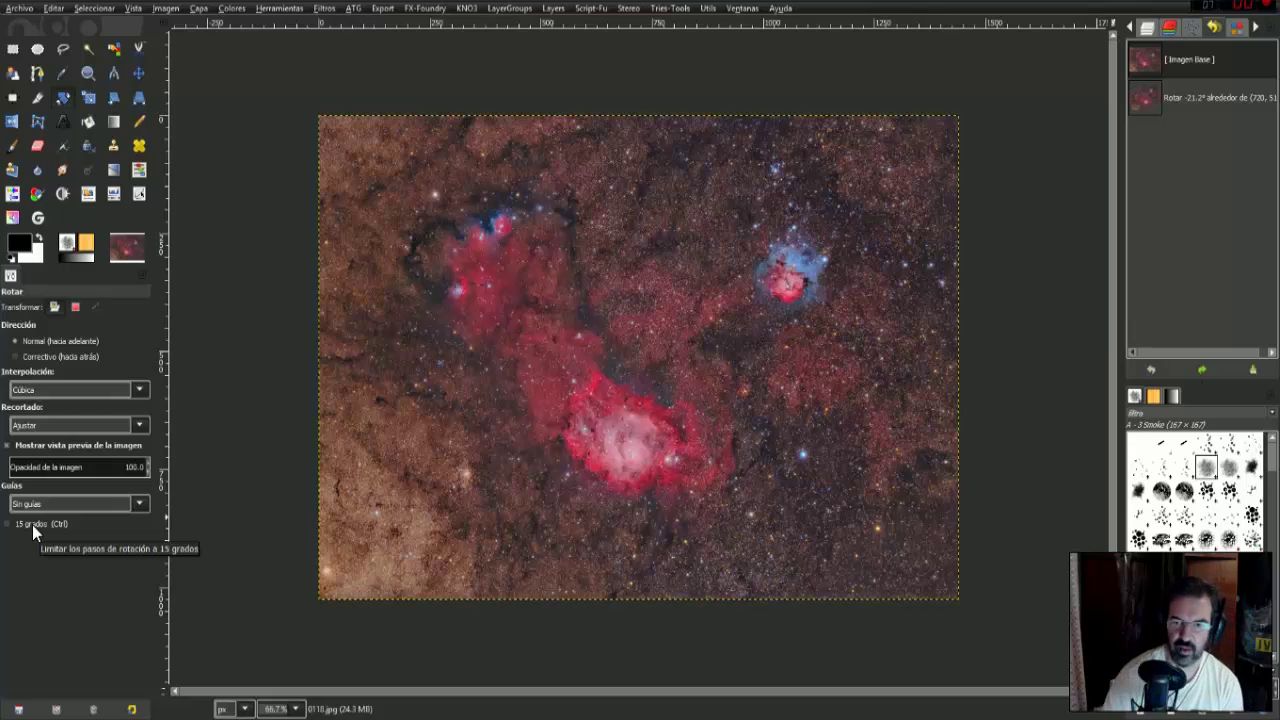
click(141, 504)
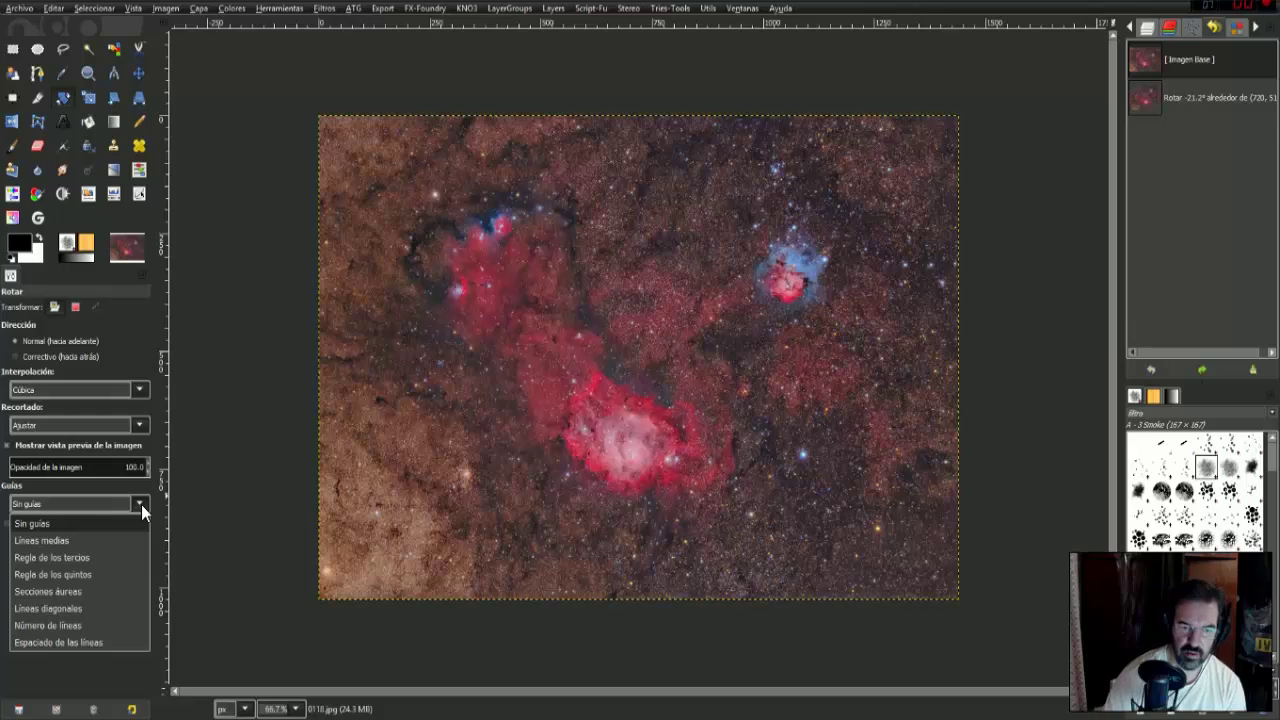
click(141, 504)
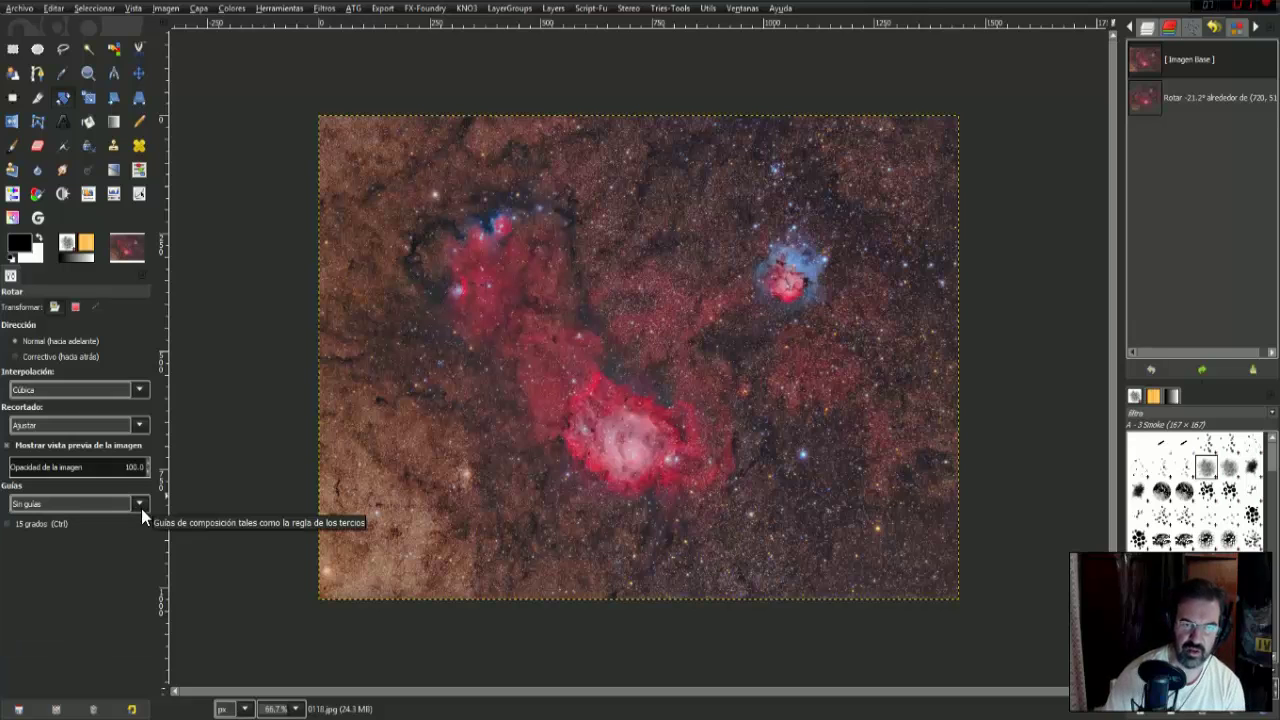